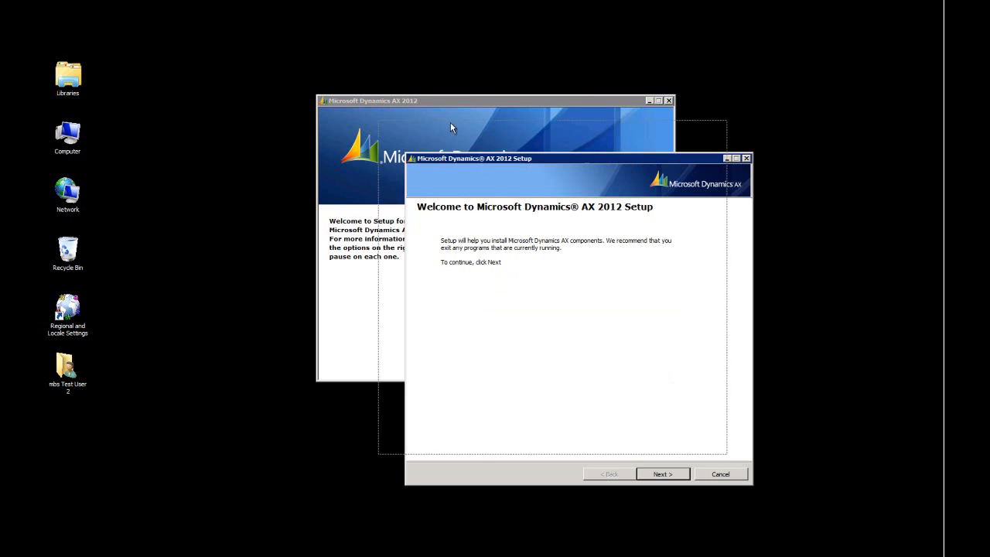
Choose to add components to the installation and select the synchronization proxy and synchronization service for Microsoft Project Server
click(632, 438)
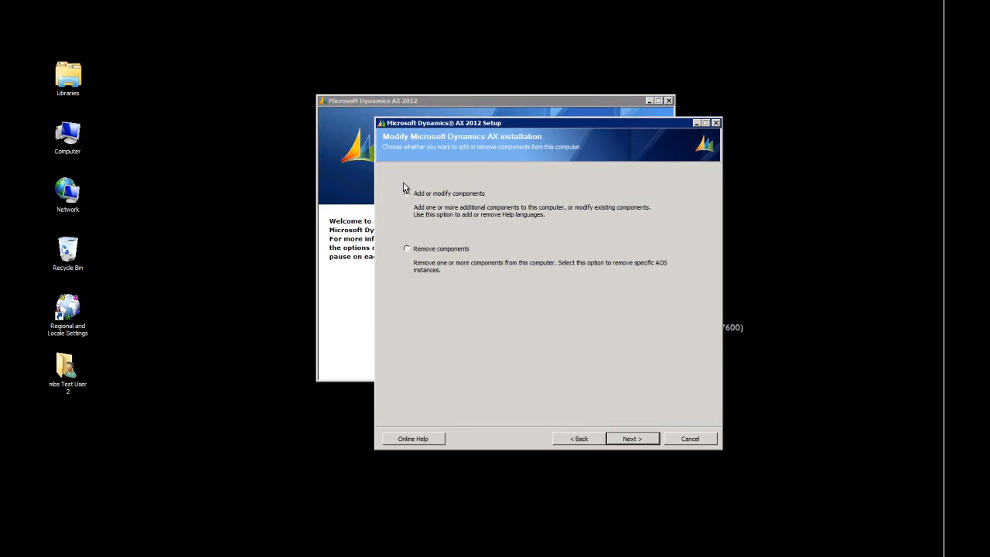
click(633, 438)
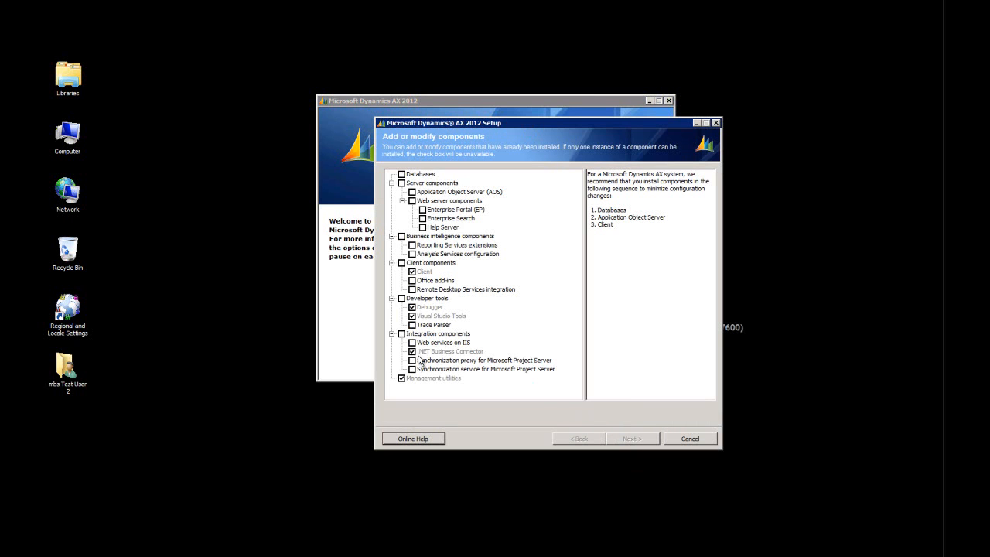
click(412, 360)
click(413, 369)
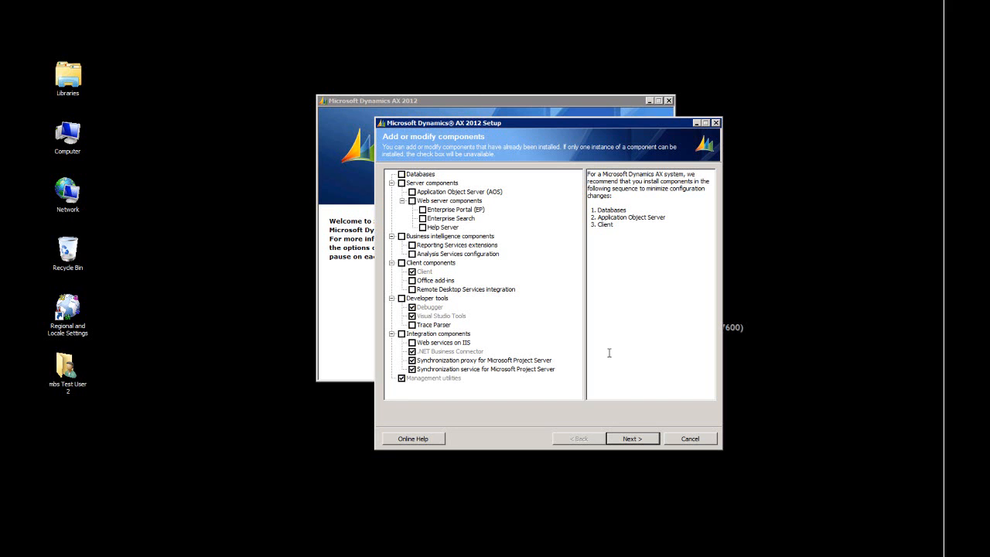
click(640, 441)
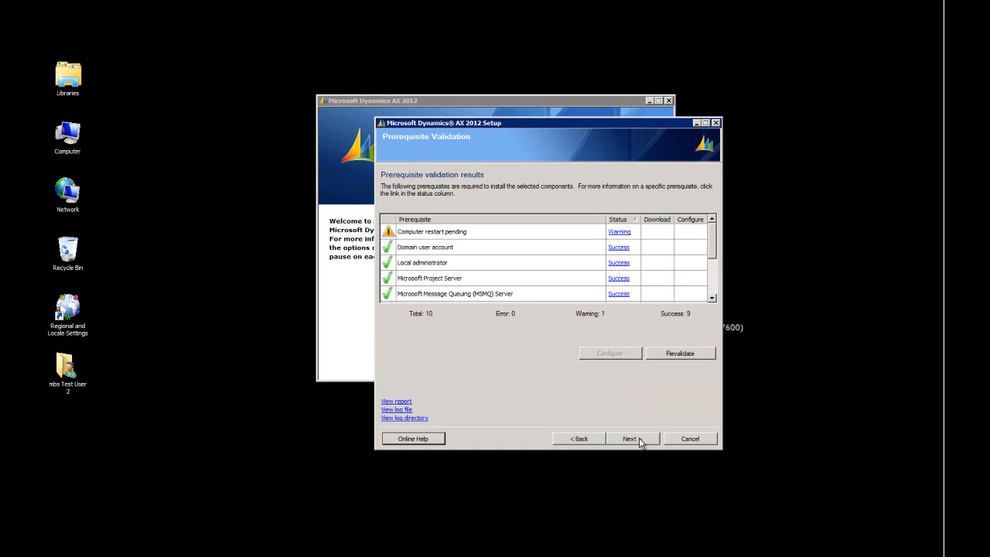
Review the full list of prerequisite validation results and continue to the Business Connector proxy account settings
mouse_move(713, 241)
mouse_down()
mouse_move(727, 290)
mouse_move(706, 226)
mouse_up()
click(713, 263)
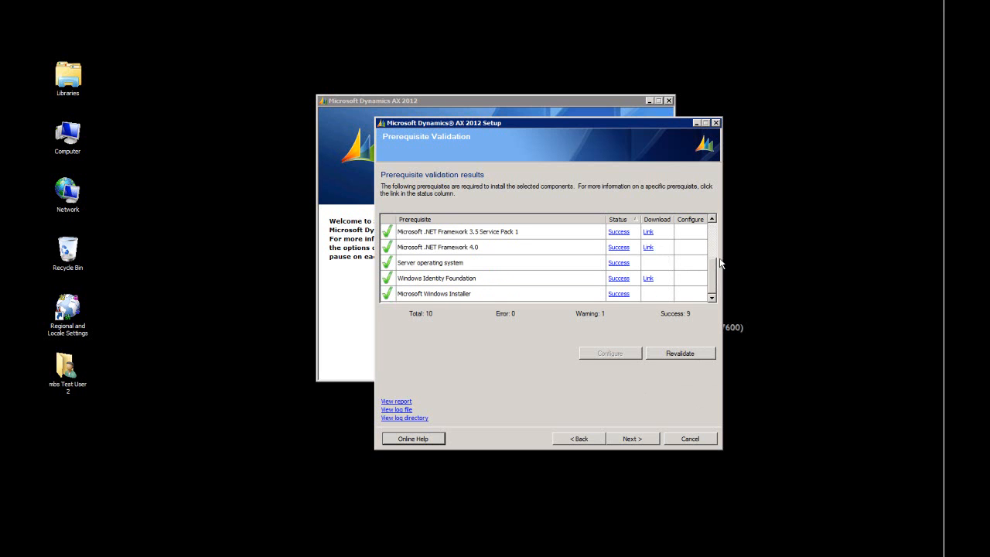
click(712, 232)
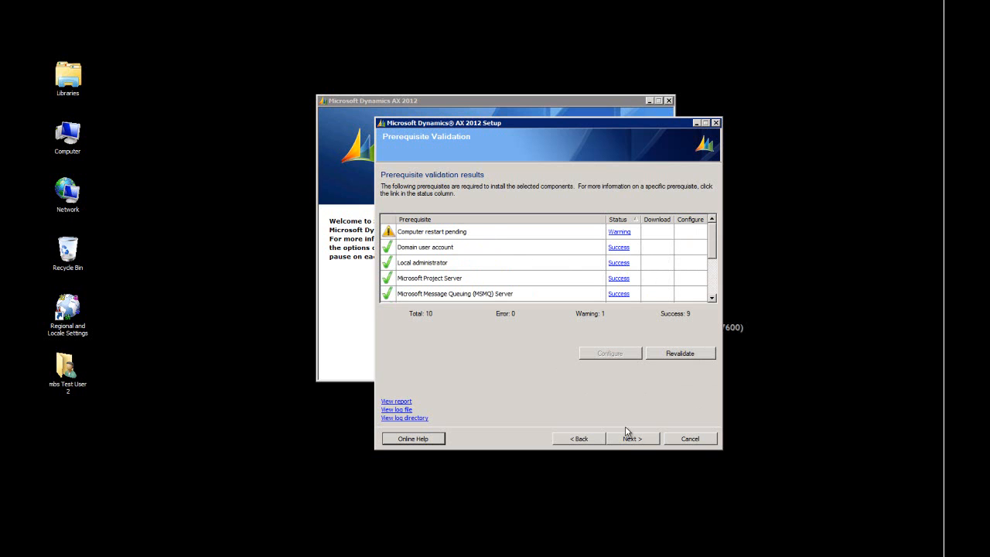
click(631, 438)
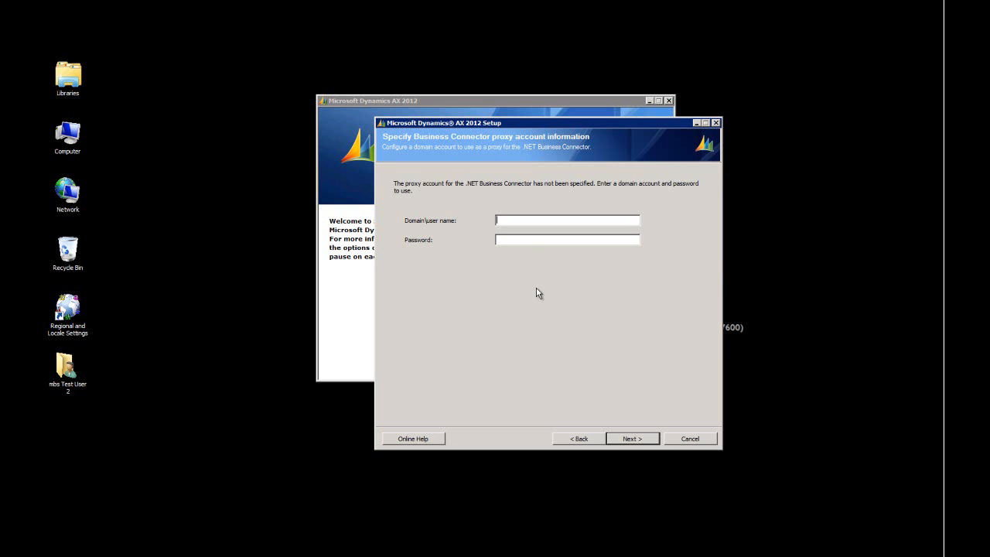
Supply the domain user name and password for the Business Connector proxy account, and the password for the synchronization service account
text(m)
text(edmond)
text(\mbsuser)
text(2)
key(Tab)
text(**********)
click(632, 439)
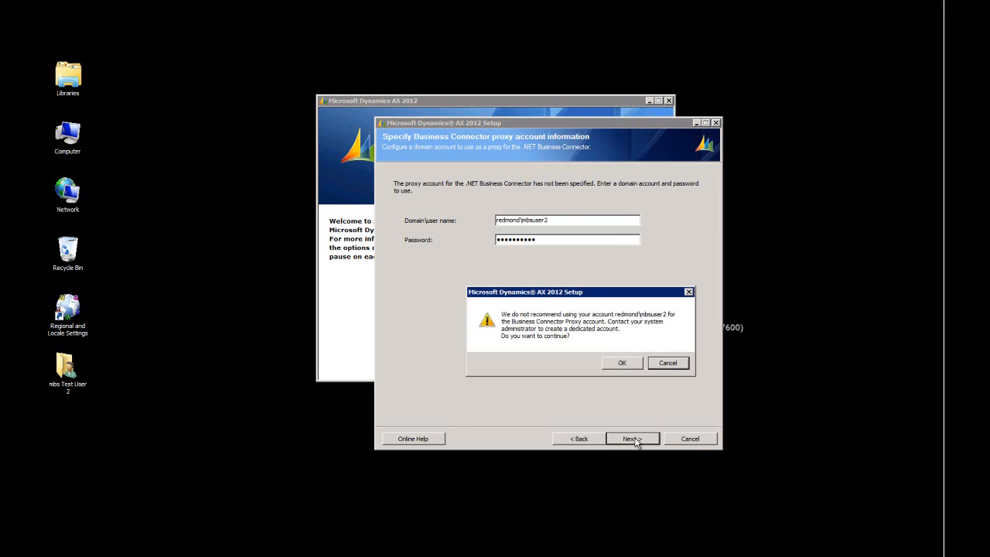
click(623, 364)
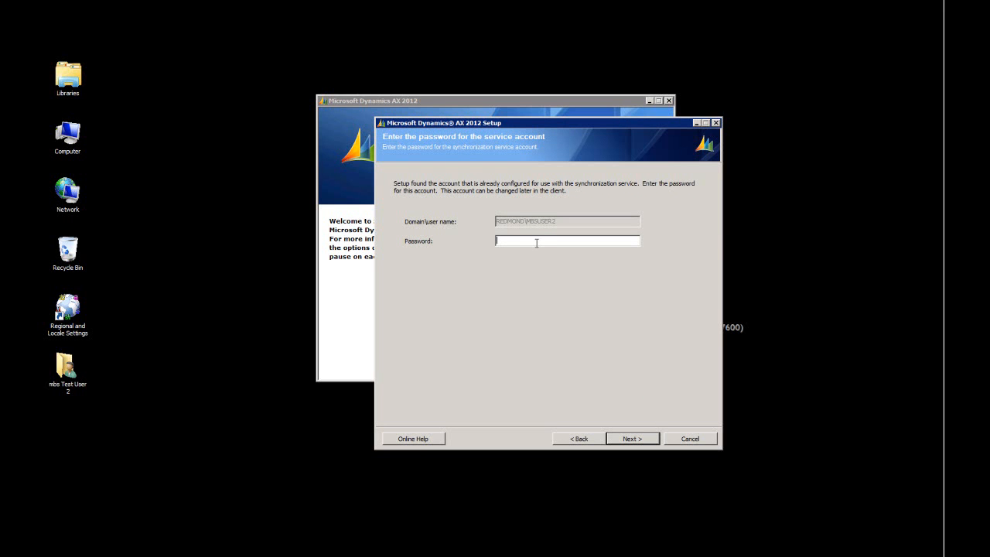
text(**********)
click(627, 441)
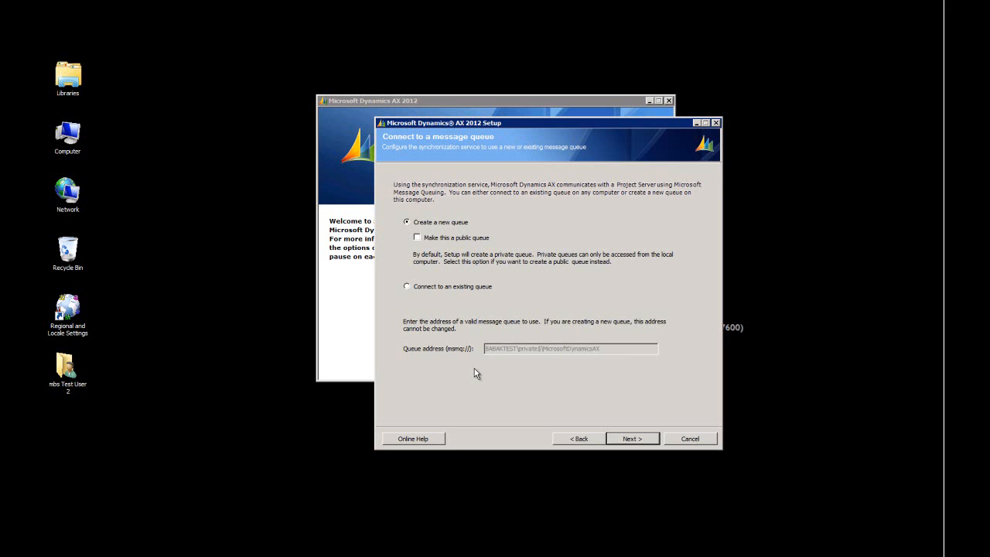
Connect to the existing message queue BABAKTEST\private$\MicrosoftDynamicsAX and accept NT AUTHORITY\NETWORK SERVICE as the AOS service account
click(415, 289)
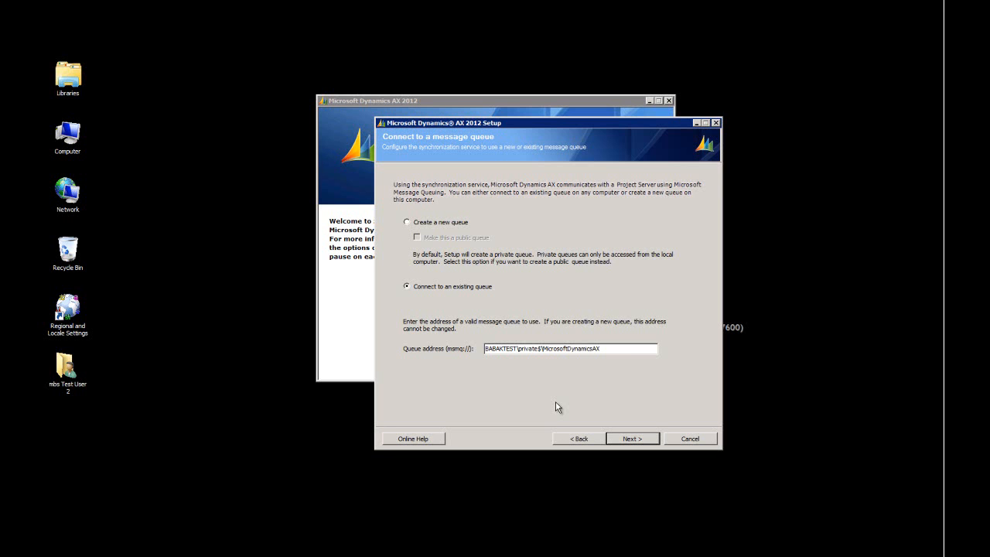
click(632, 439)
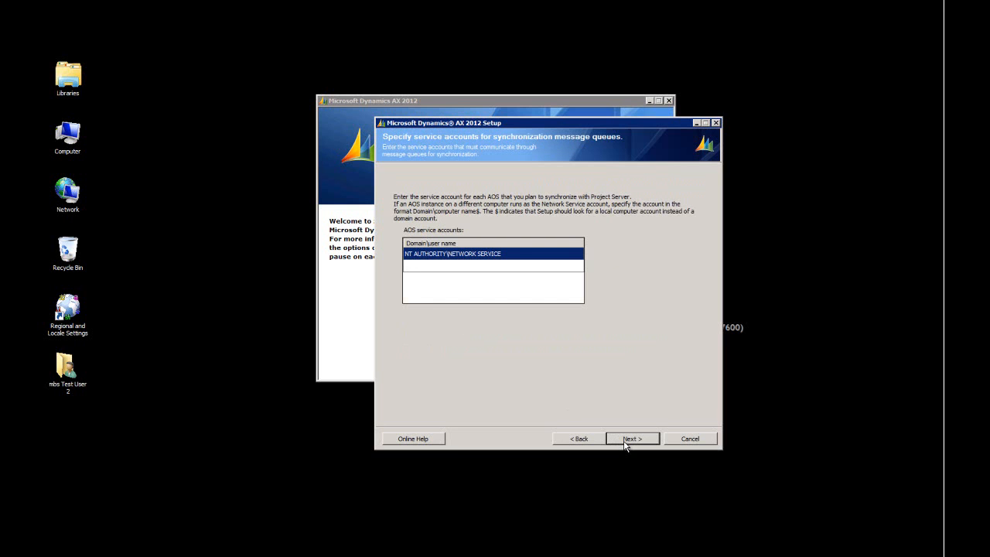
click(628, 440)
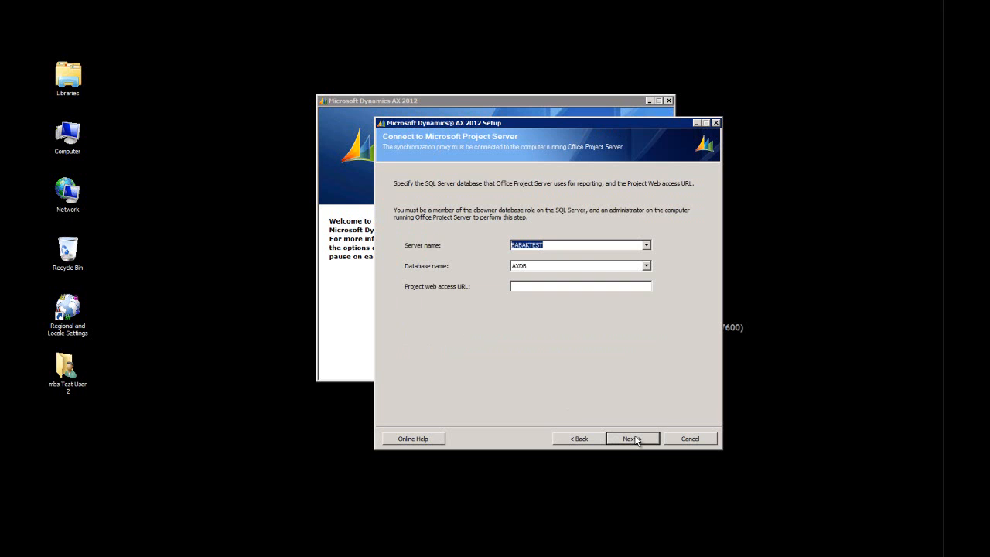
click(592, 246)
text(\sharepoint)
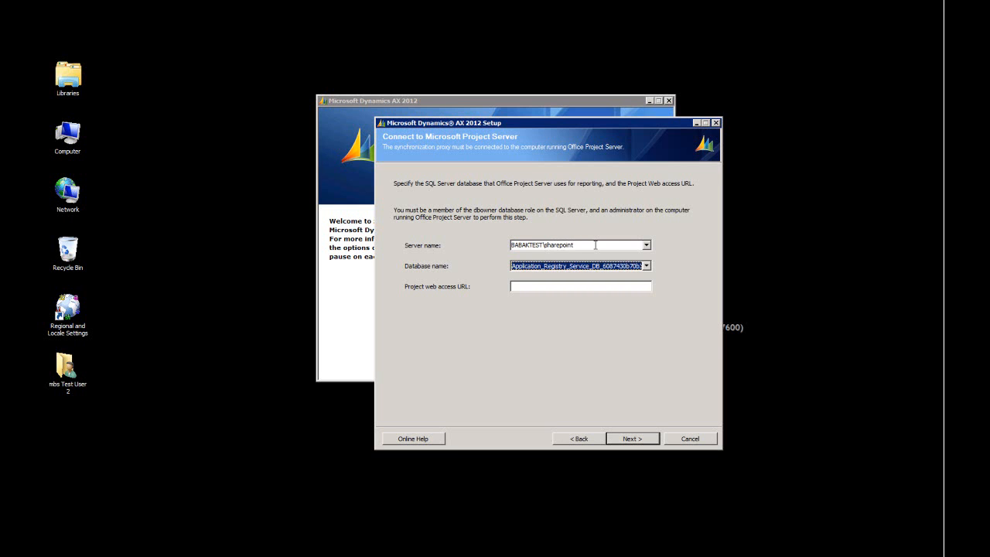
click(602, 266)
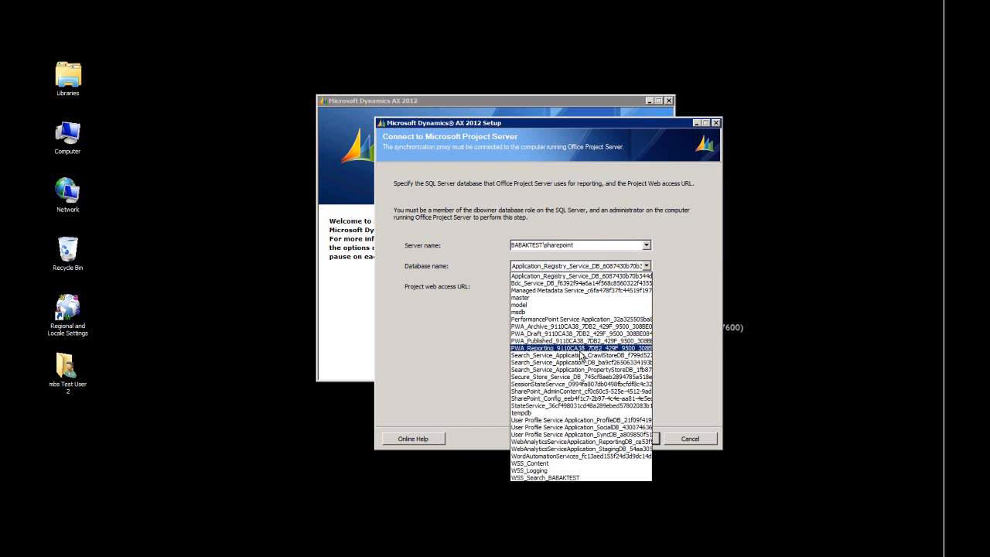
click(580, 349)
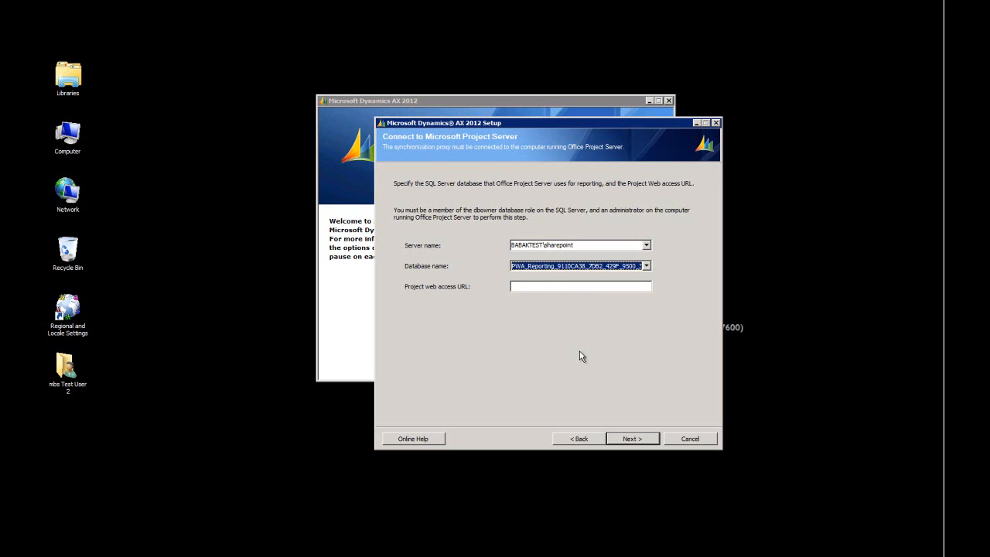
click(576, 289)
text(ht)
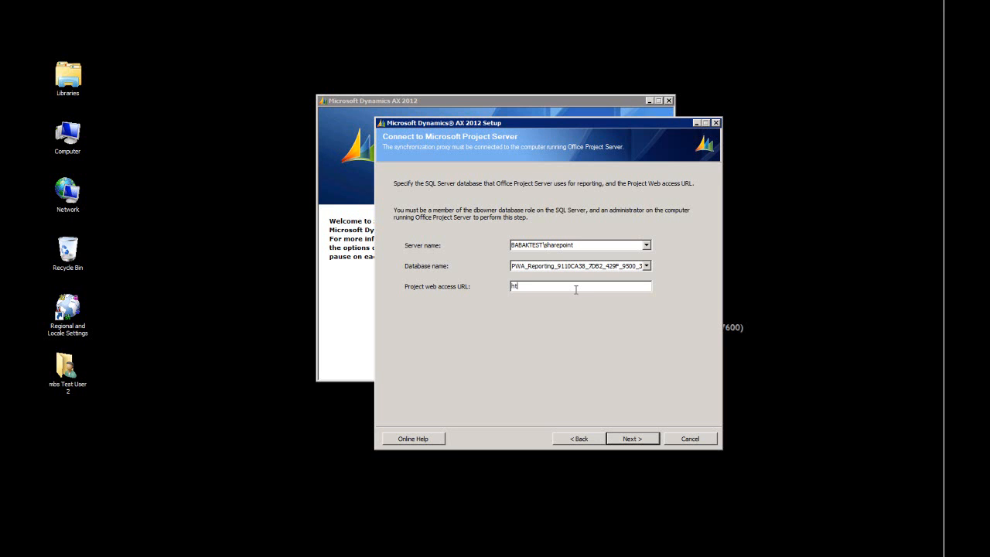
text(tp://babaktest/pwa)
click(630, 439)
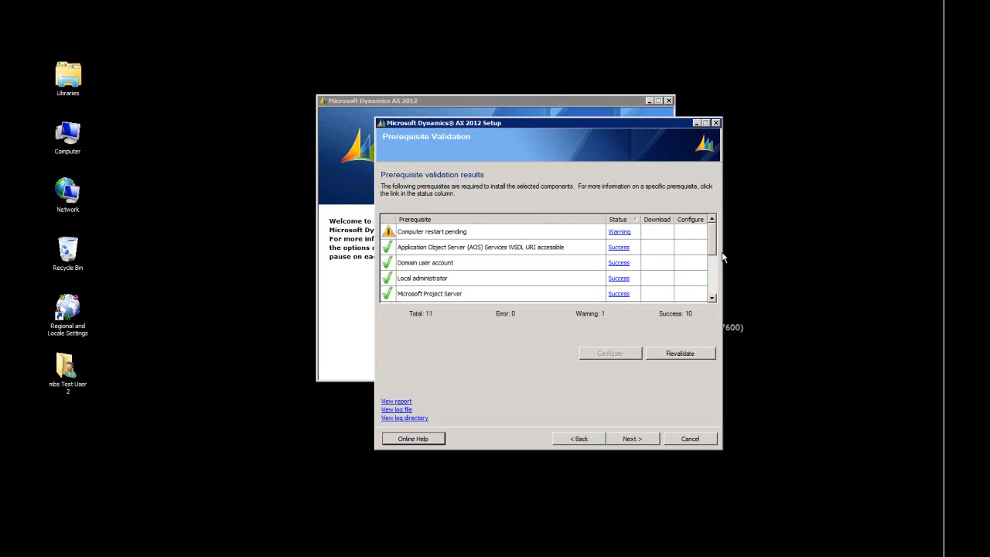
Check the second prerequisite validation results and install the two Project Server synchronization components
mouse_move(712, 236)
mouse_down()
mouse_move(707, 296)
mouse_move(716, 226)
mouse_up()
click(626, 439)
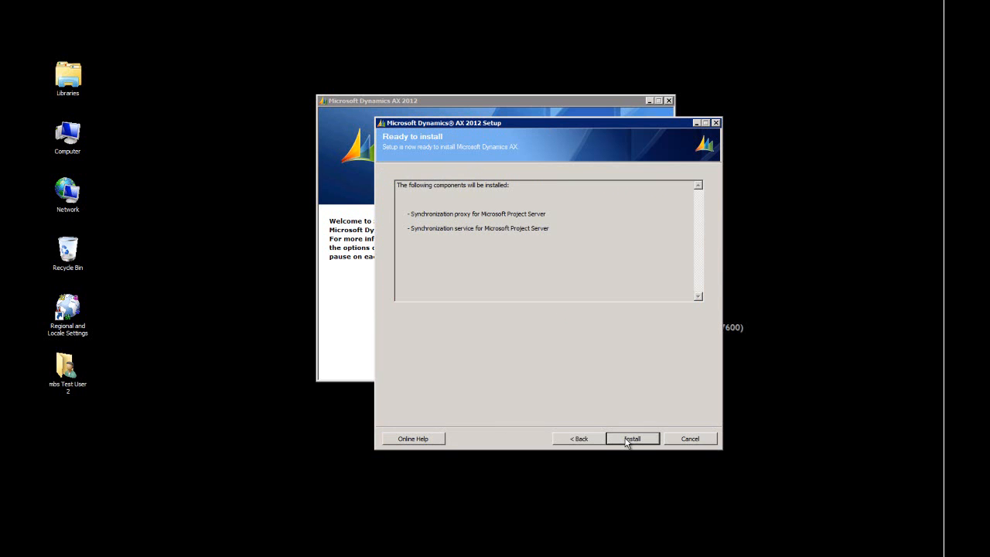
click(631, 439)
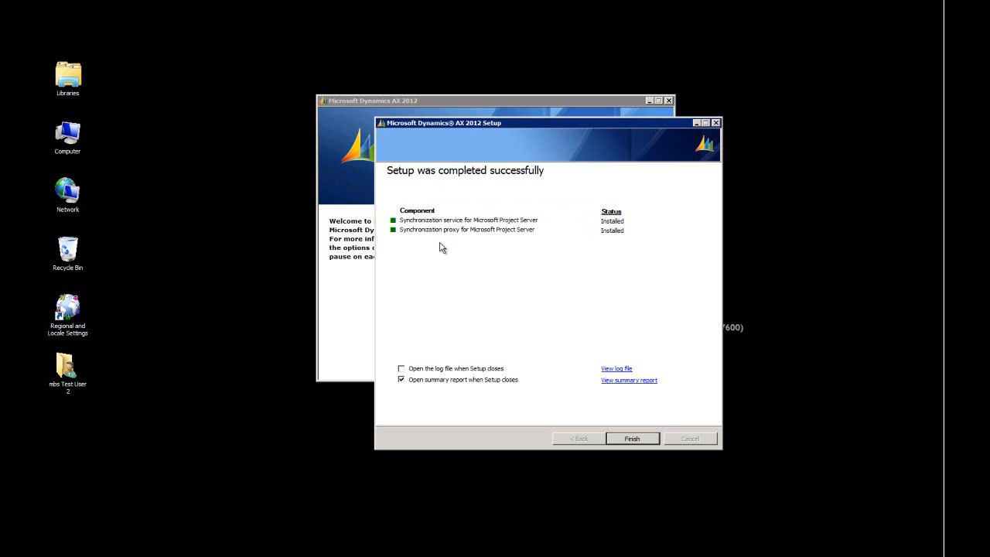
Finish the setup without opening the summary report and exit the installation launcher
click(416, 377)
click(631, 442)
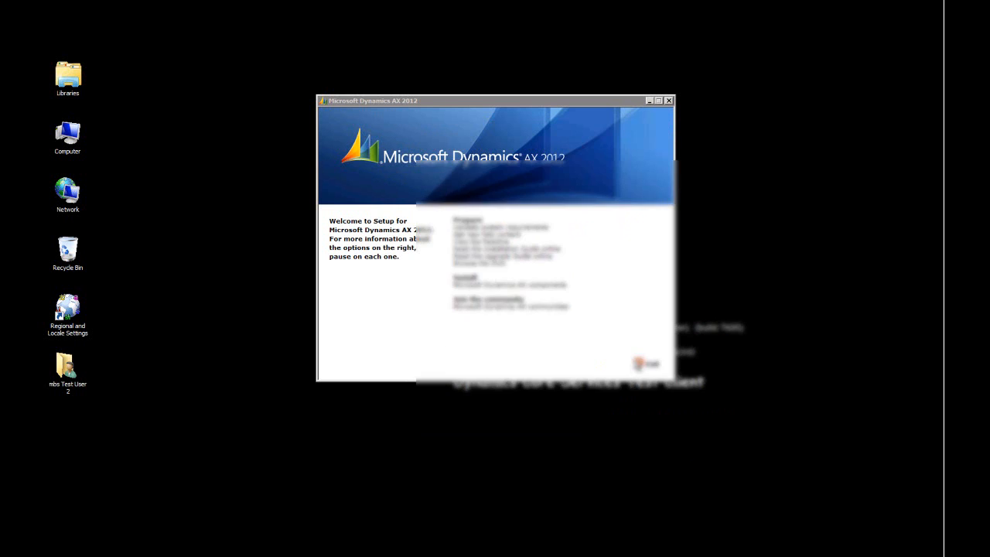
click(648, 363)
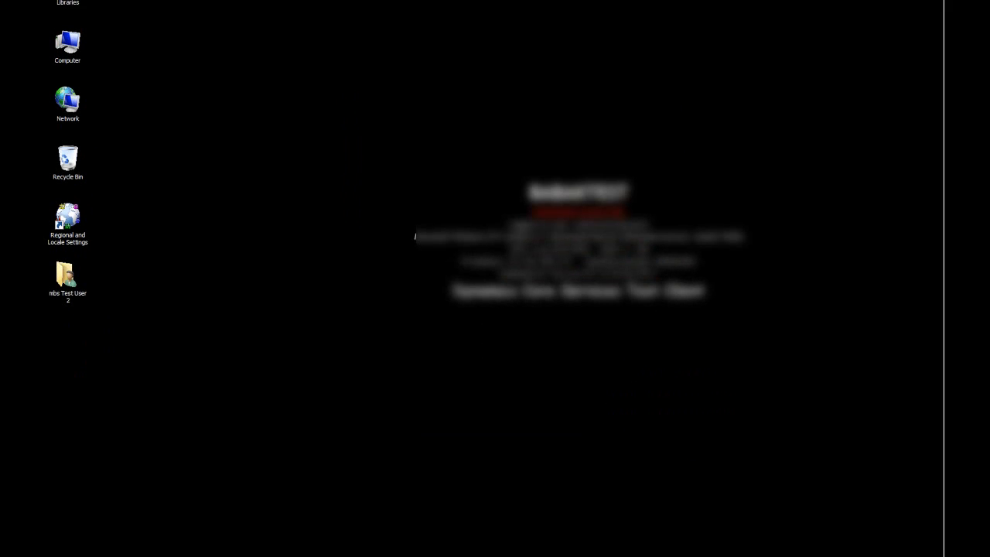
Launch the Microsoft Dynamics AX 2012 client and examine the Microsoft Project Server integration settings, including the selected company CEU
click(65, 546)
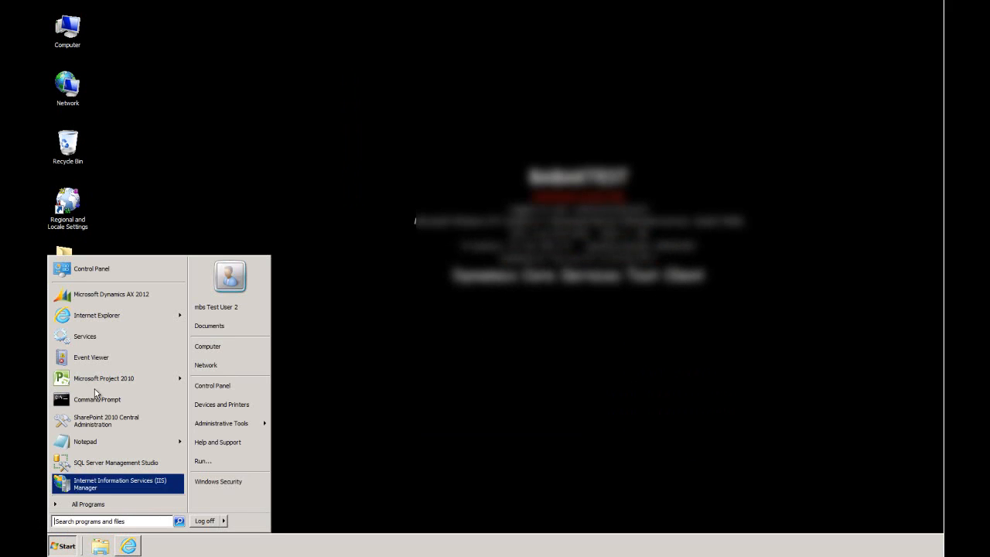
click(102, 296)
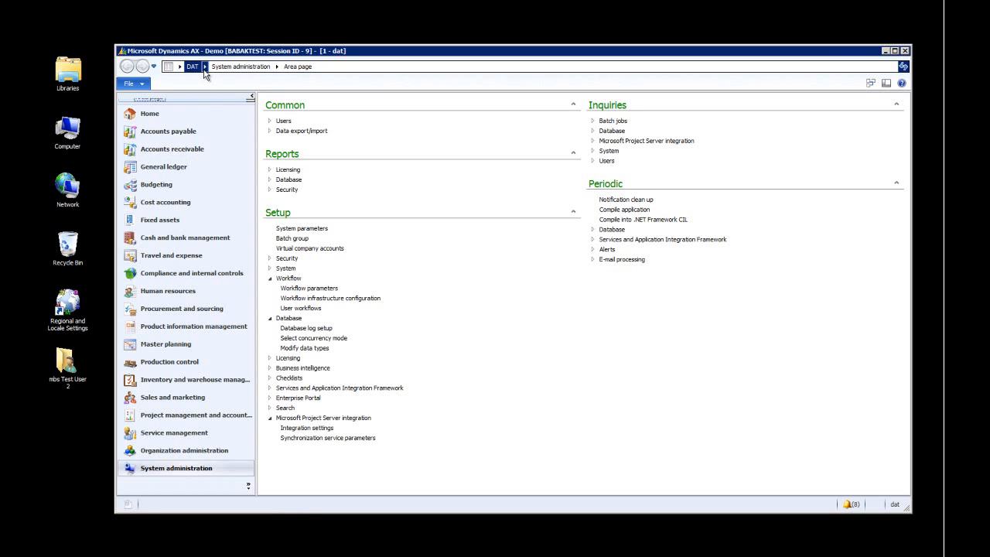
click(315, 430)
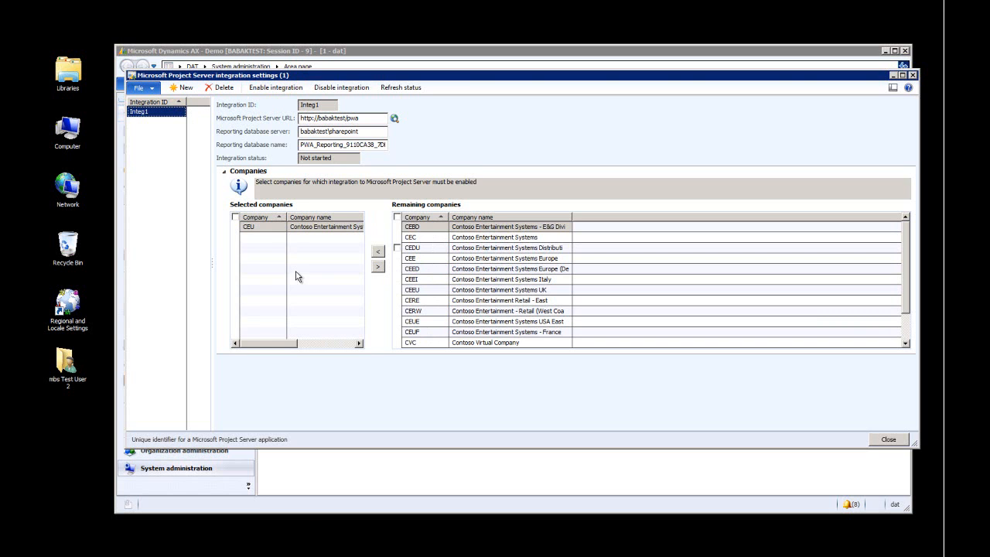
click(263, 228)
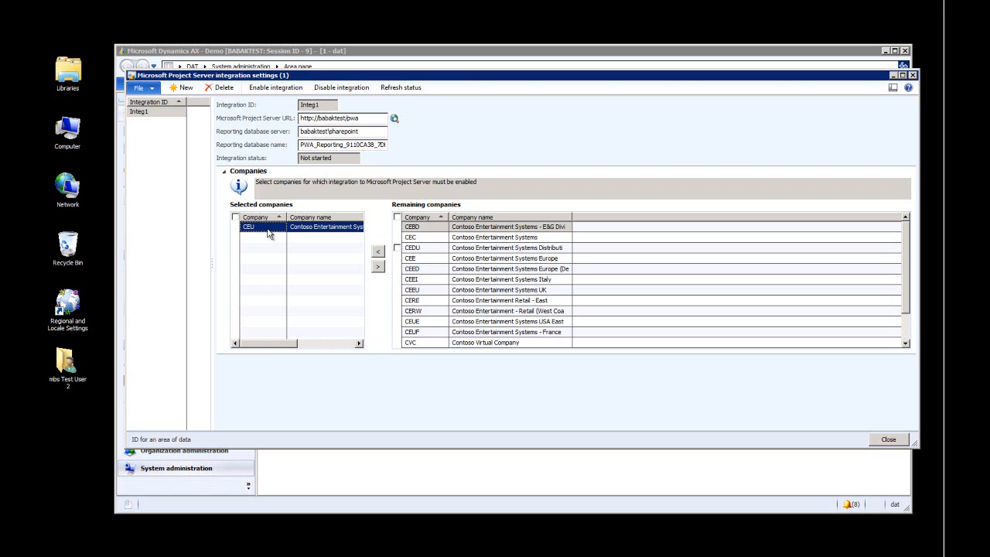
click(888, 440)
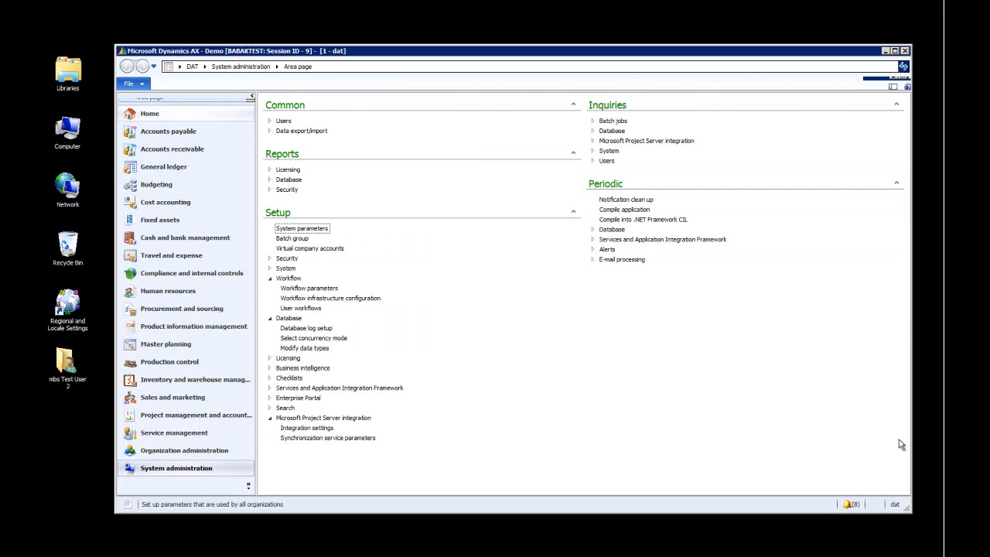
Open the number sequences for project documents in the Project management and accounting parameters of company DAT
click(203, 66)
click(258, 286)
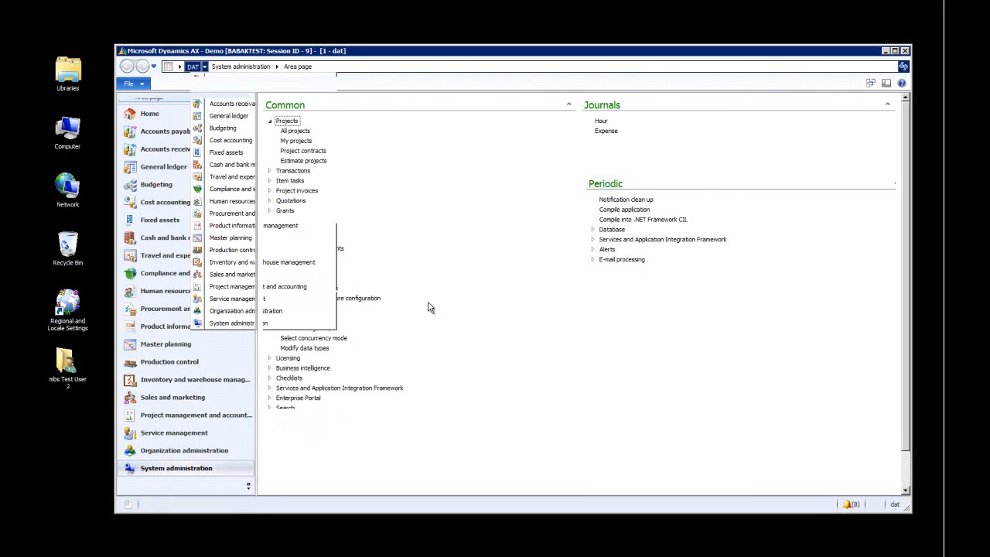
click(683, 349)
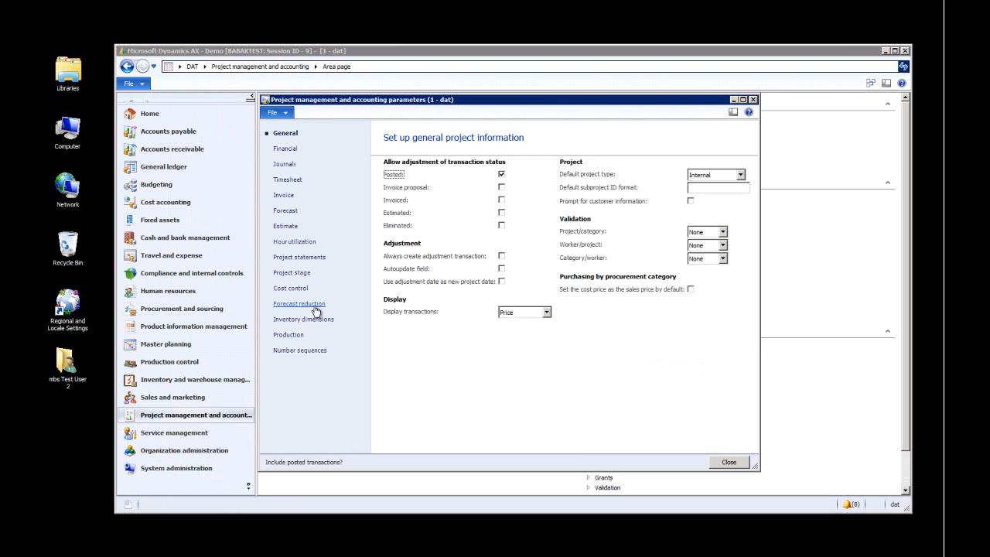
click(317, 353)
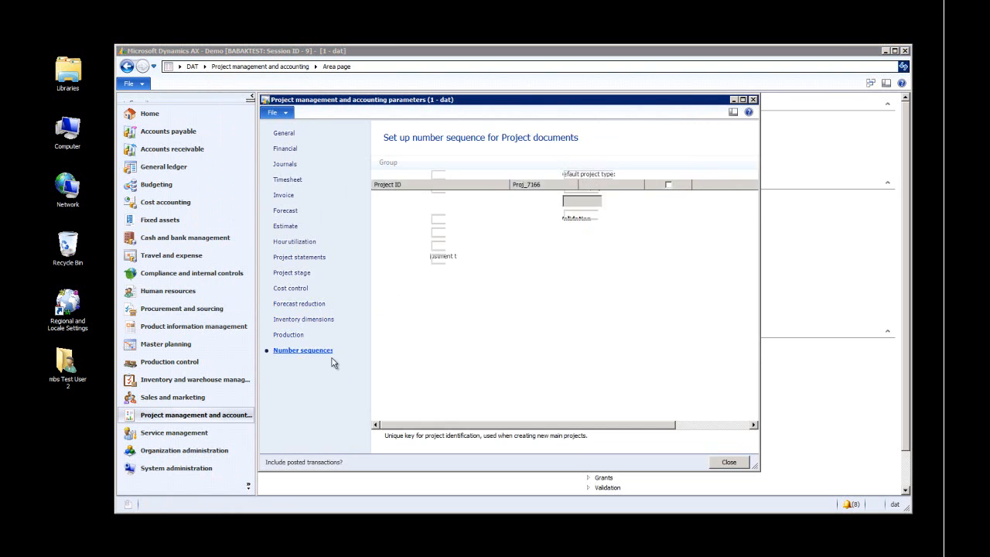
Open the Project ID reference's number sequence for editing, examine its General setup including the Manual option, and close it
click(572, 184)
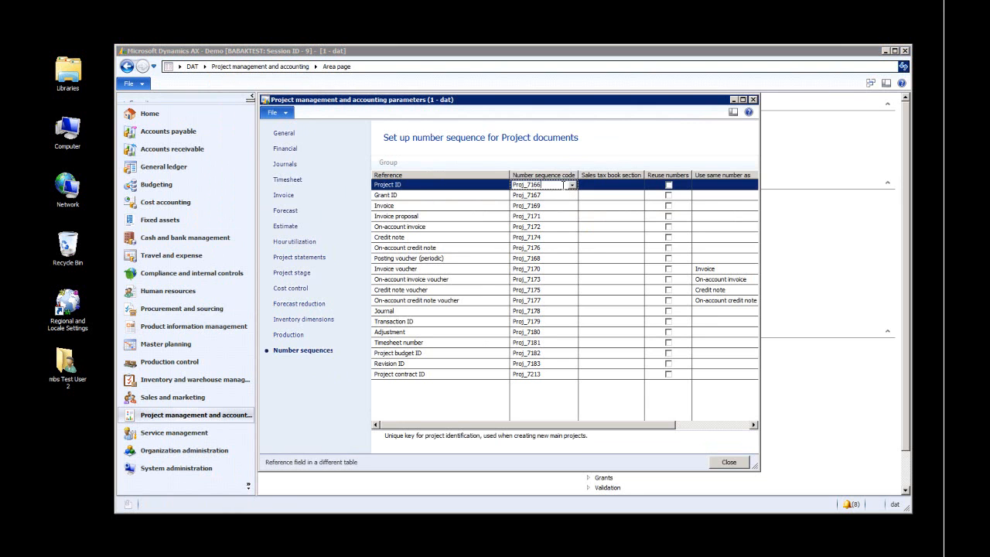
right_click(554, 187)
key(Escape)
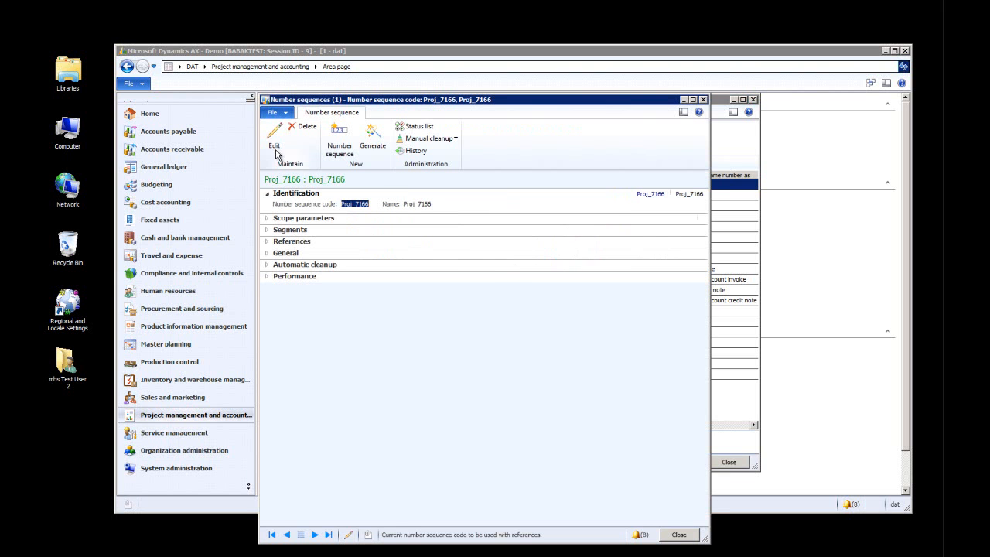
click(274, 139)
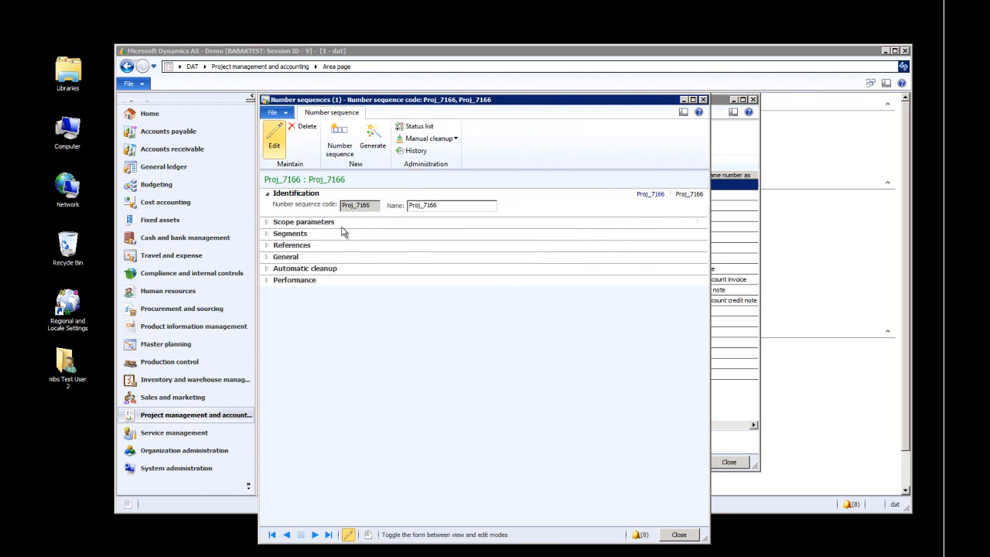
click(268, 258)
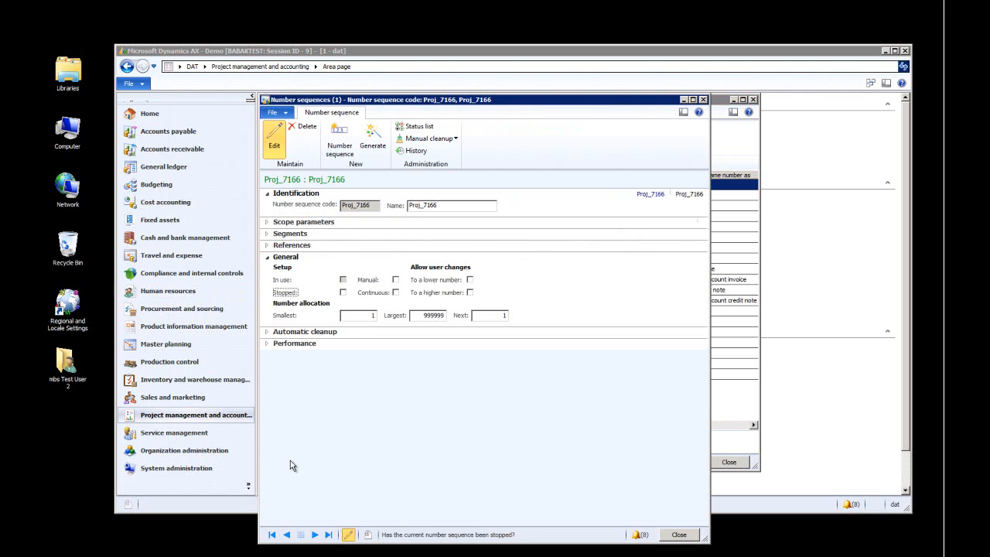
click(678, 535)
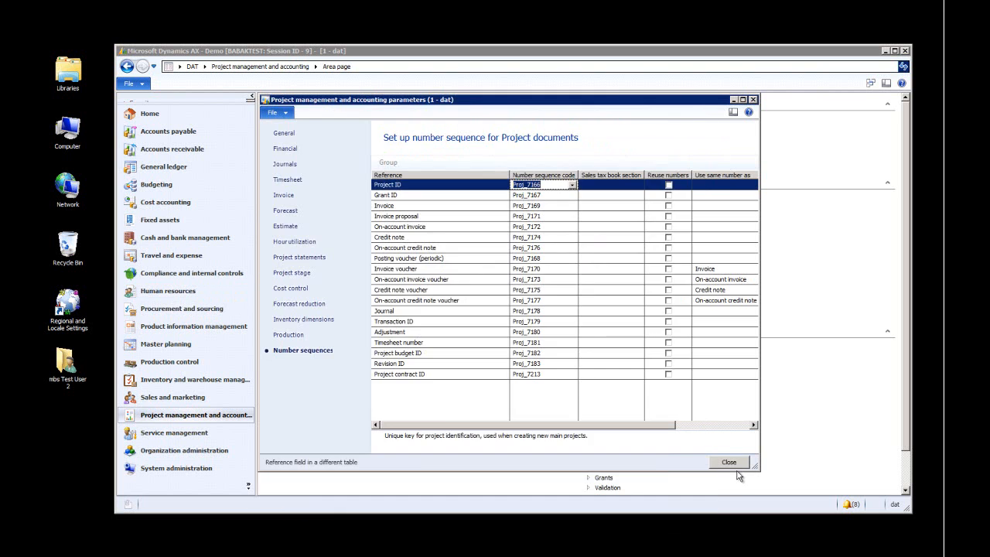
Enable the Microsoft Project Server integration for Integ1 in the System administration integration settings and refresh its status
click(729, 462)
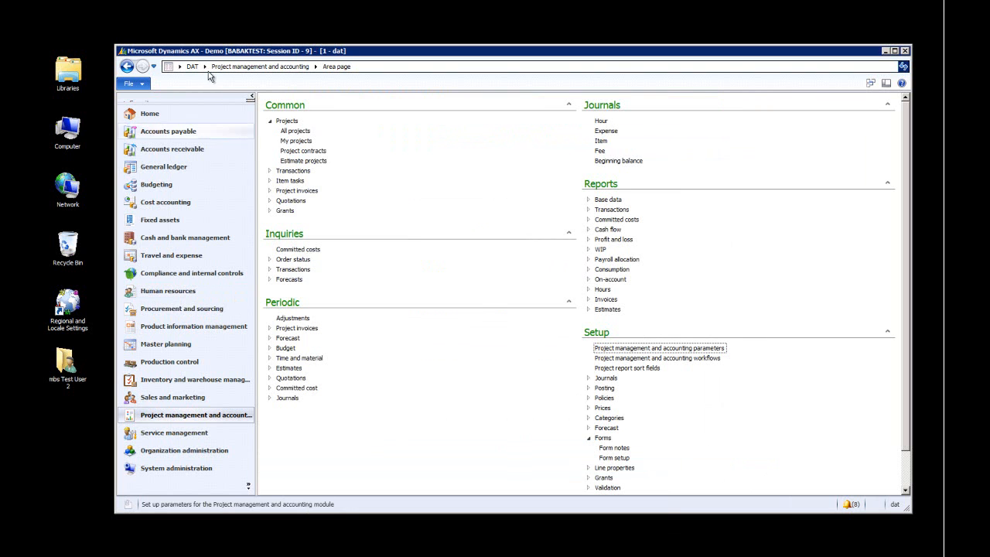
click(204, 67)
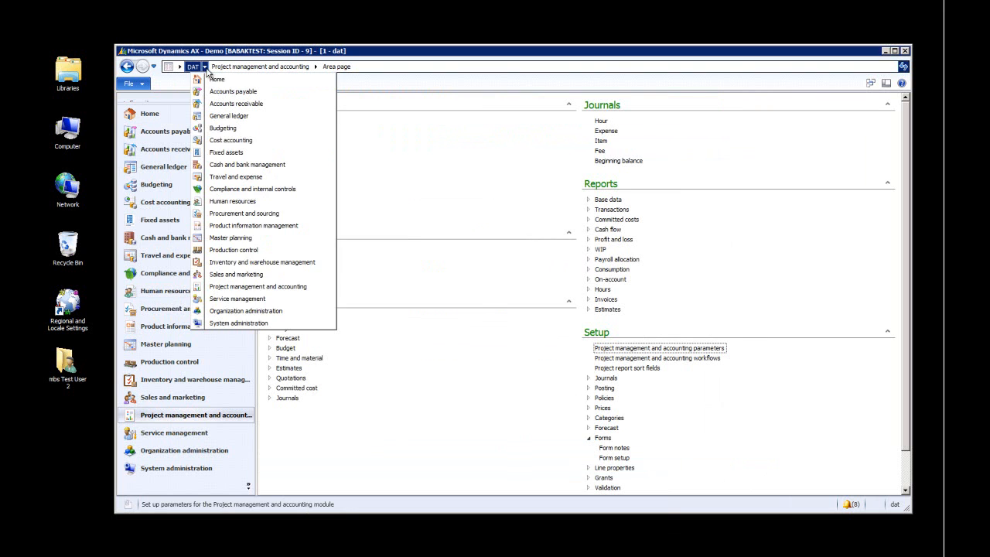
click(238, 322)
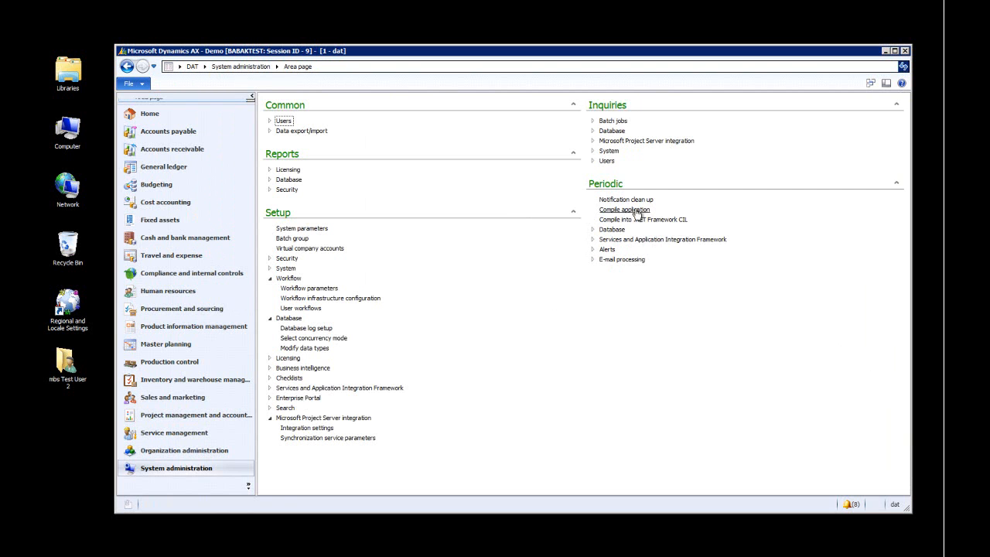
click(306, 429)
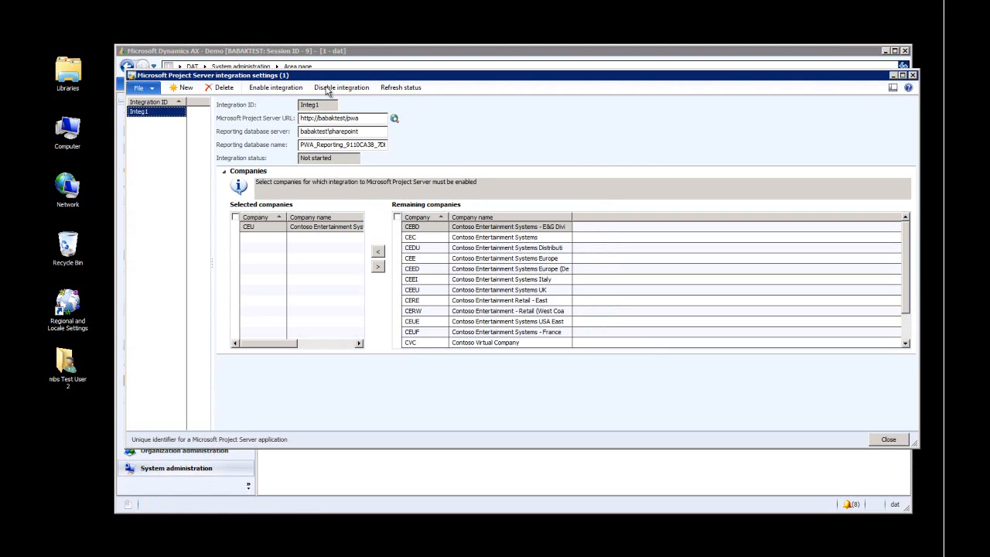
click(277, 89)
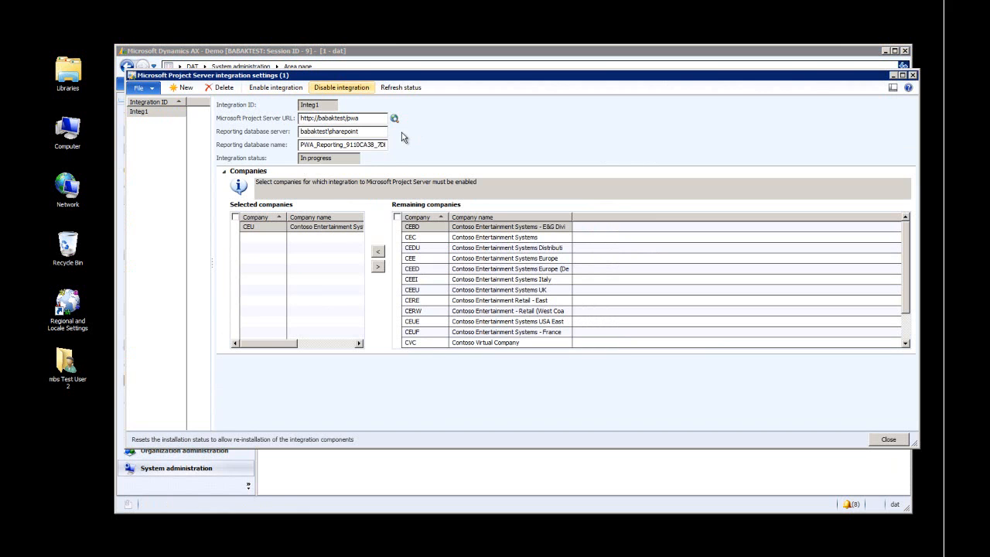
click(401, 87)
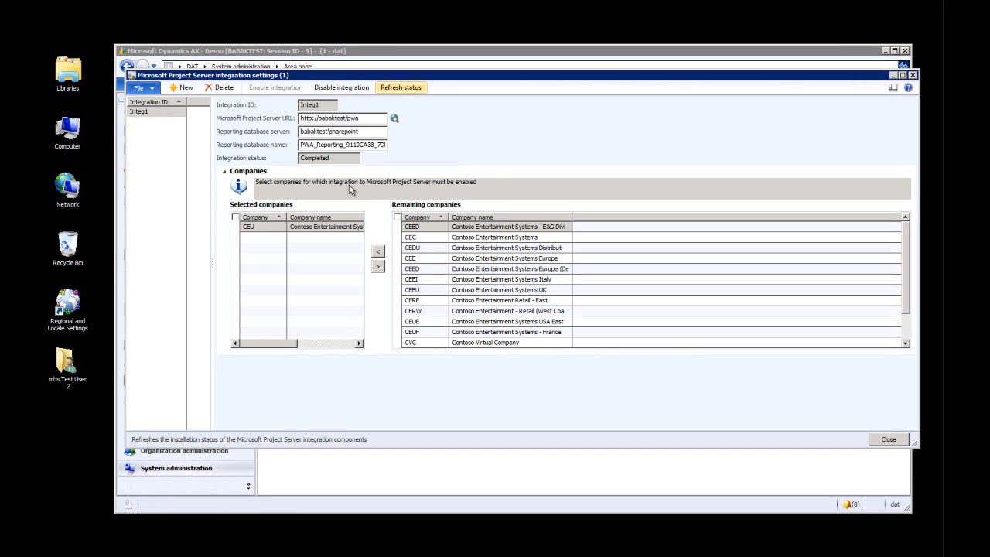
click(888, 439)
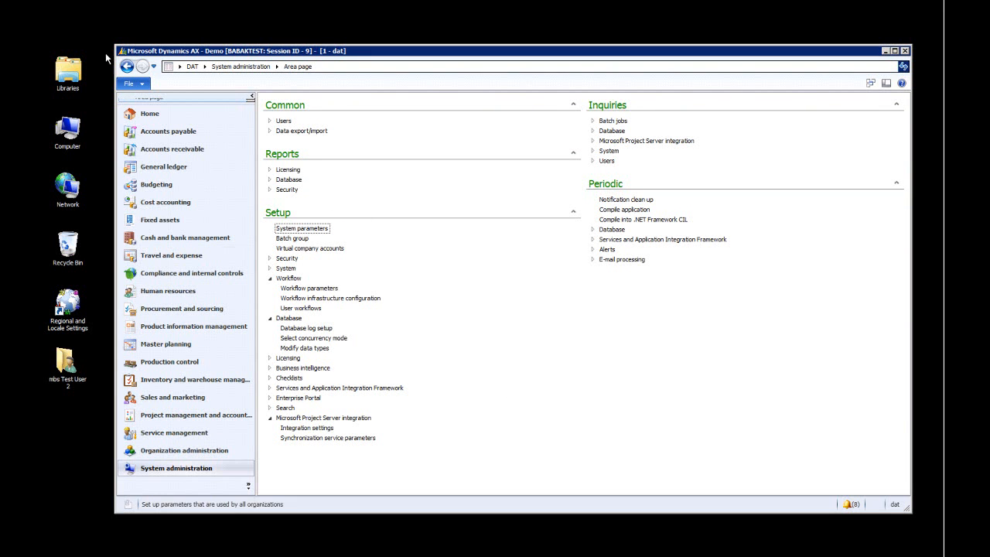
Switch to company Contoso Entertainment Systems (West) (CEU) and open its list of all projects
click(206, 68)
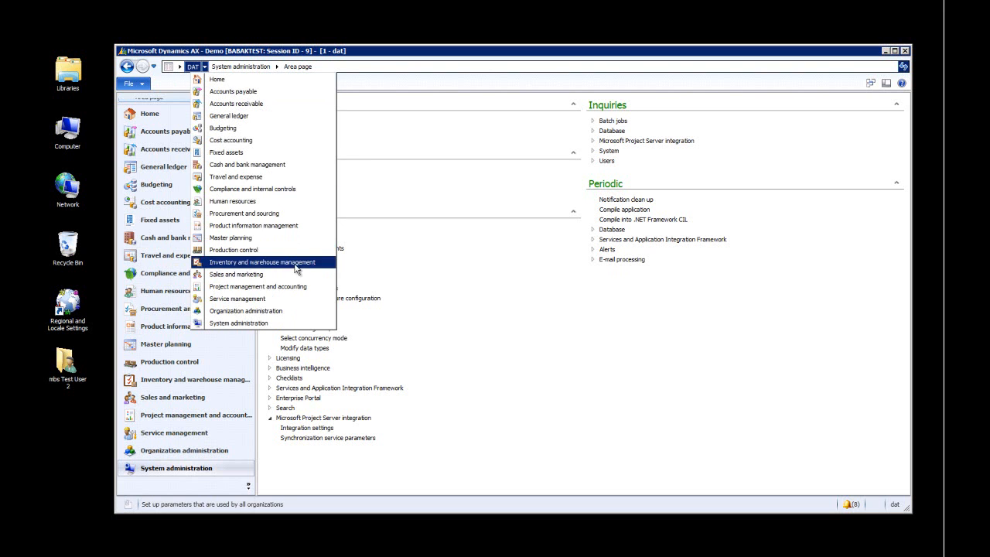
click(298, 288)
click(295, 130)
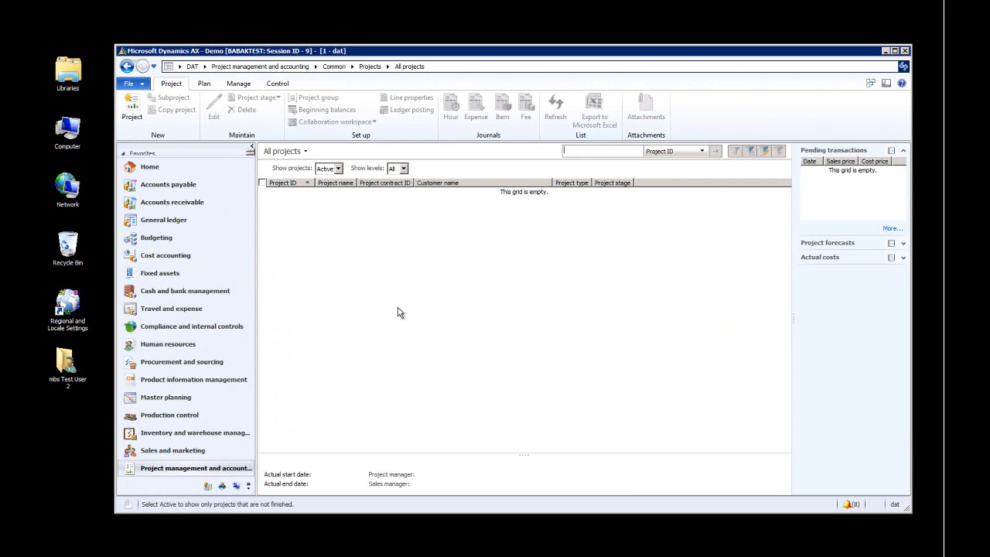
click(179, 67)
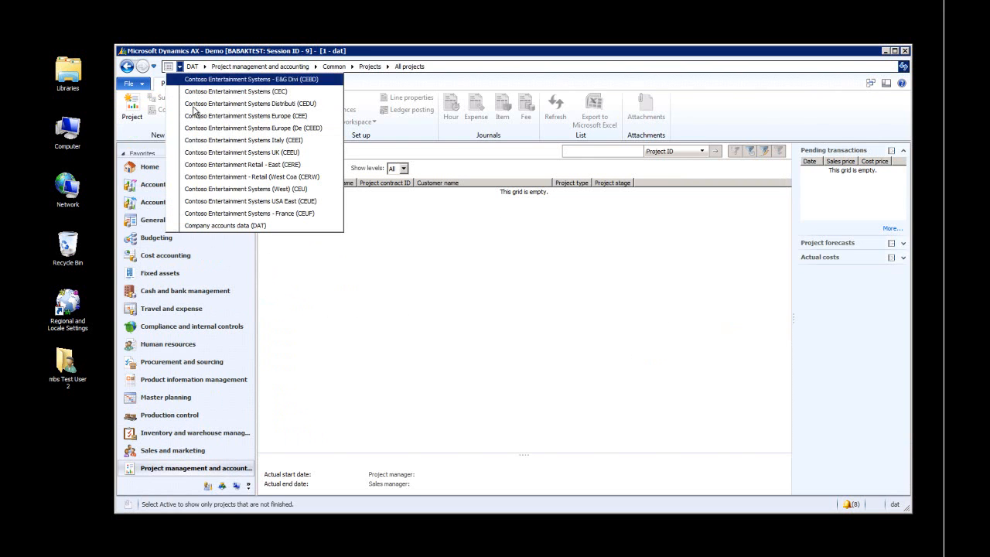
click(289, 191)
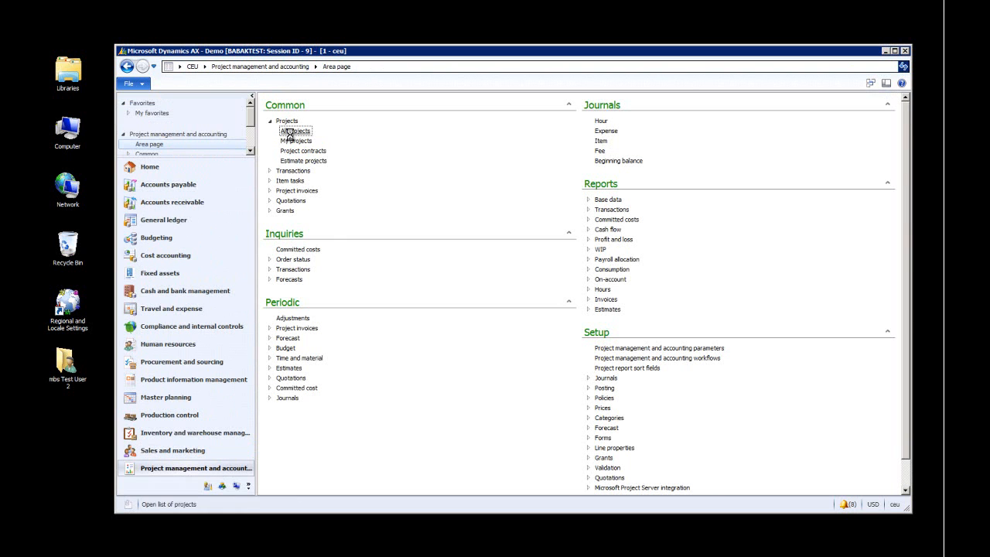
click(290, 131)
Create a Fixed-price project named TestDemoPS with project group FP1 and project contract ID 100103
click(136, 112)
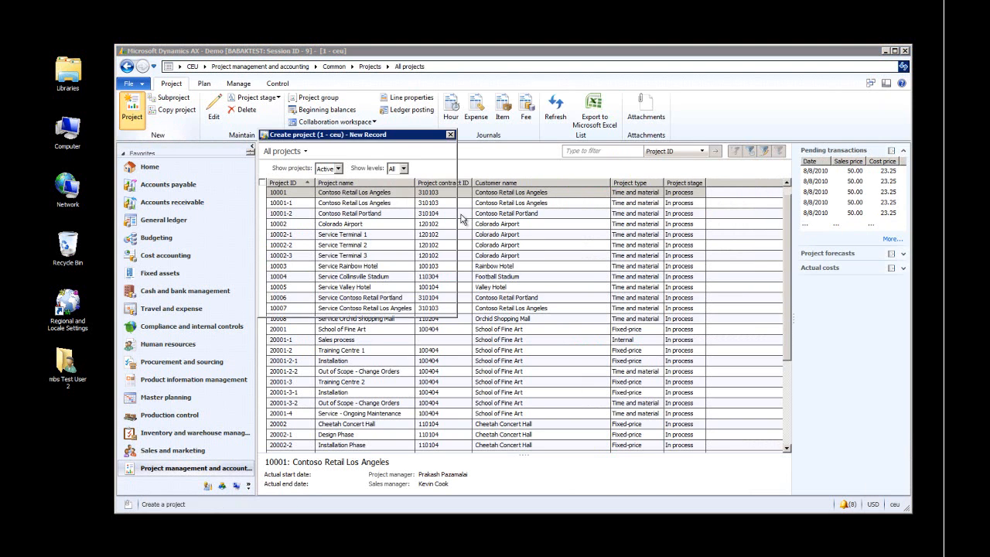
click(379, 169)
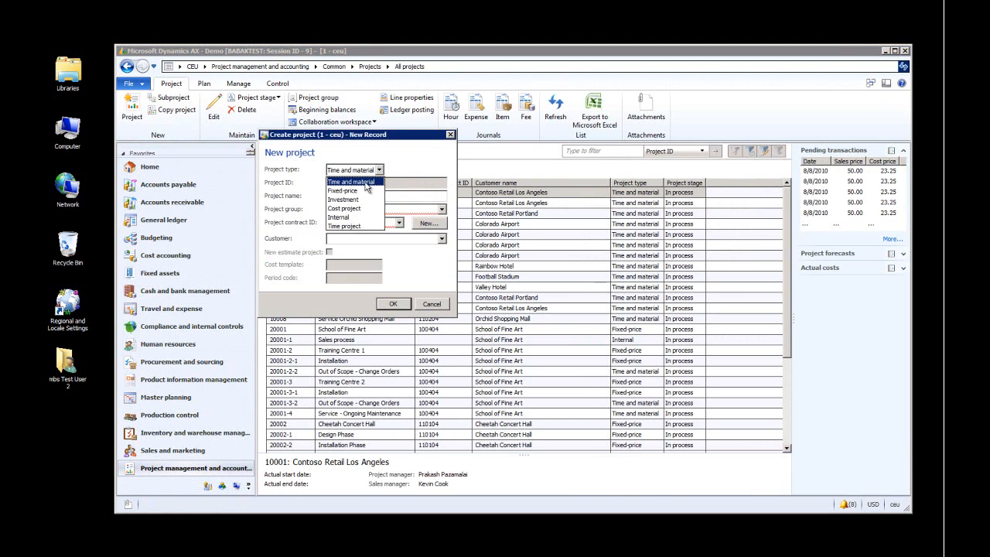
click(363, 191)
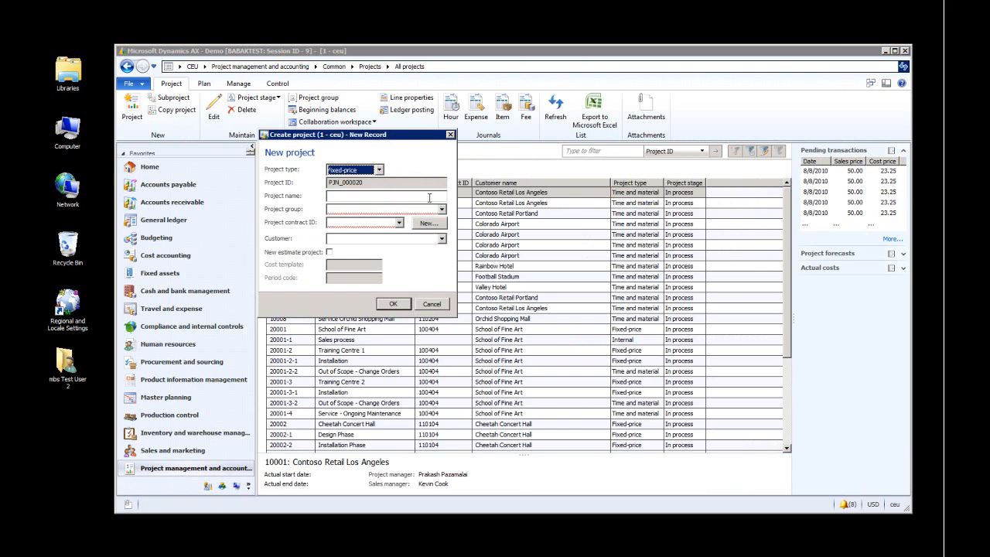
click(430, 198)
text(TestDemoPS)
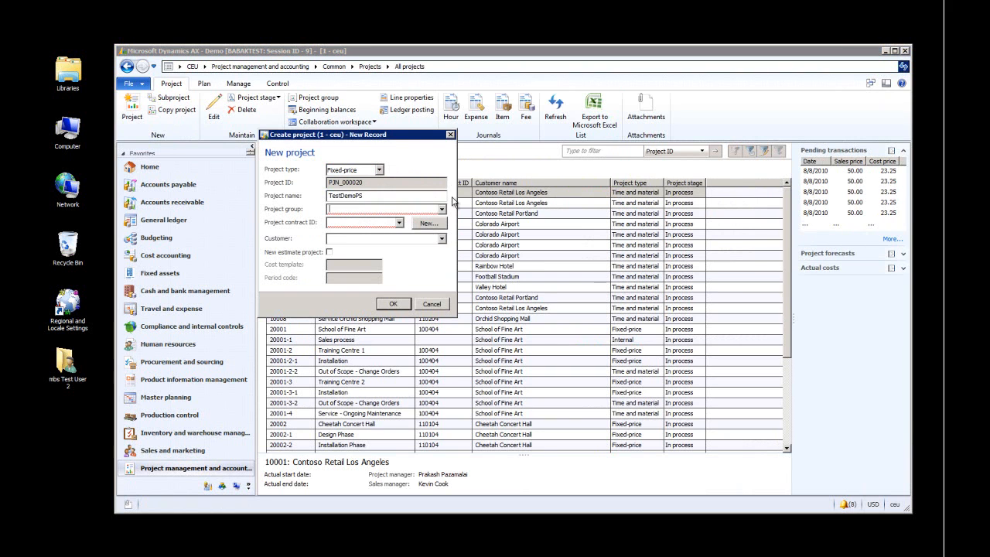
click(442, 209)
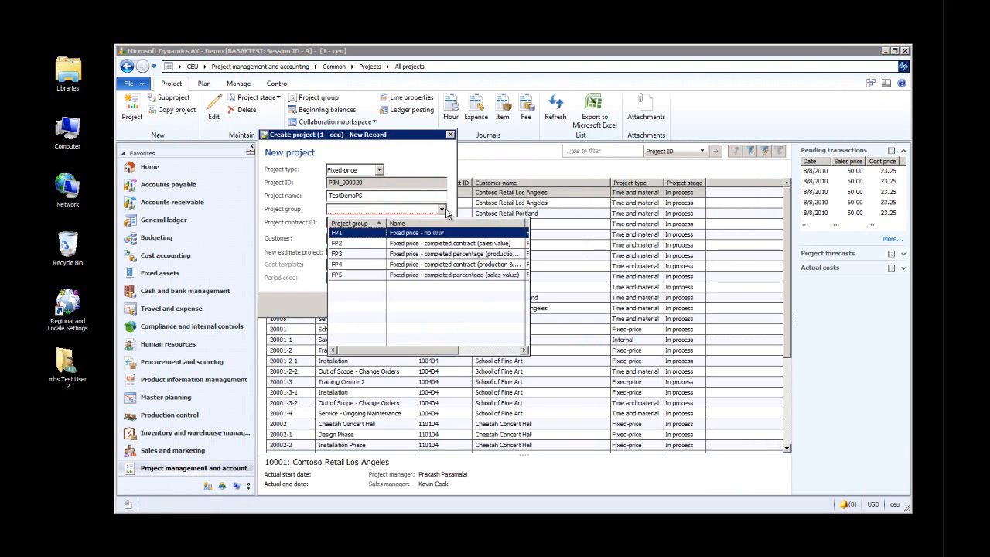
click(361, 234)
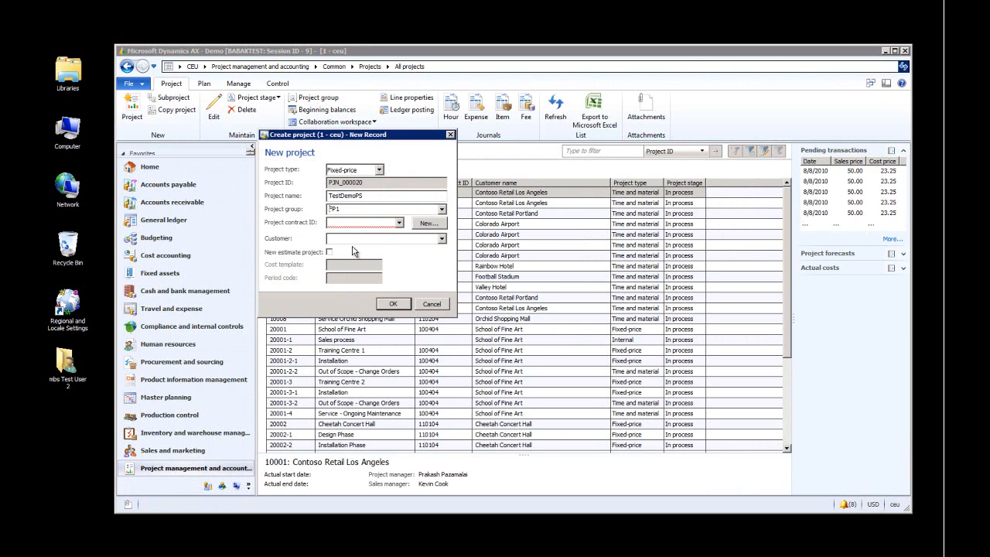
click(400, 223)
click(382, 282)
click(395, 304)
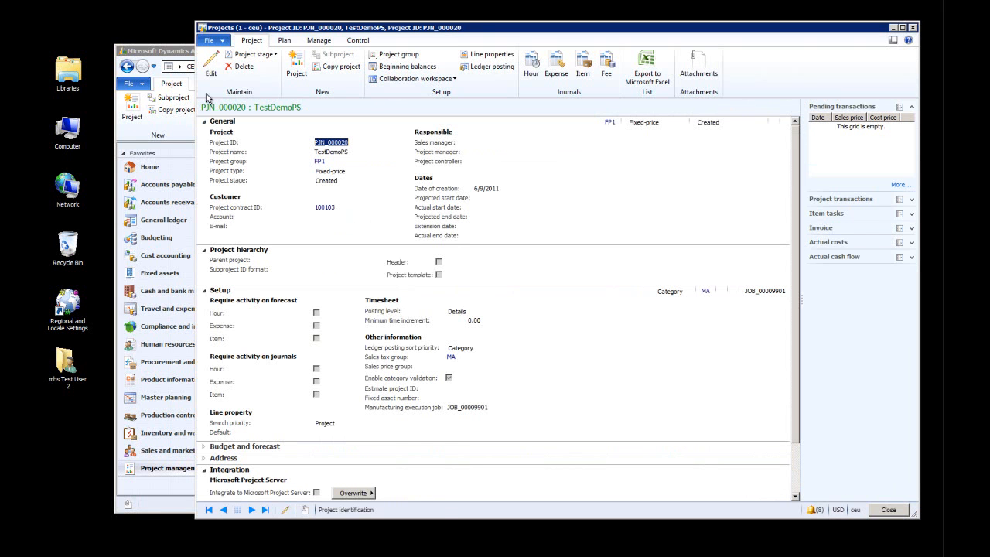
Put the TestDemoPS project in edit mode and assign an employee as its project manager
click(211, 65)
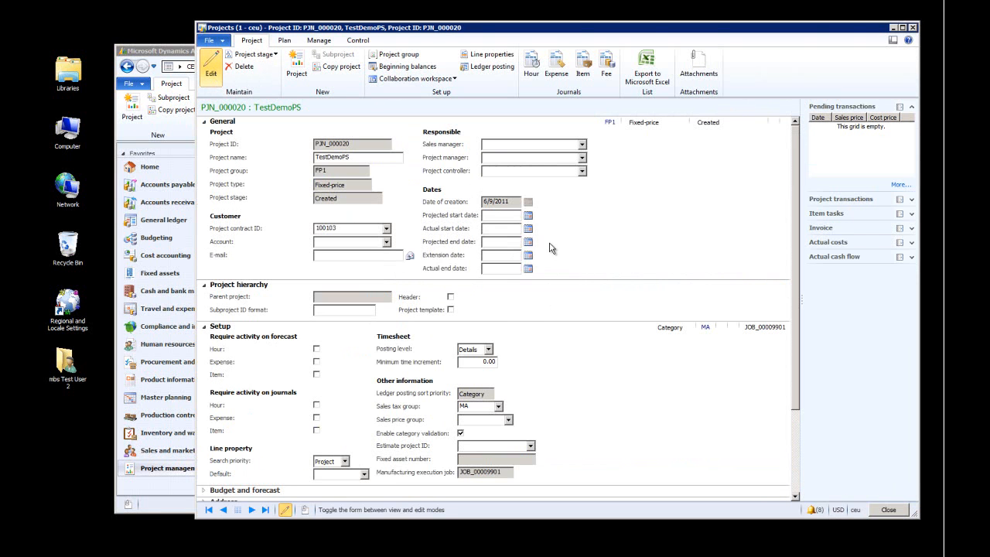
click(583, 157)
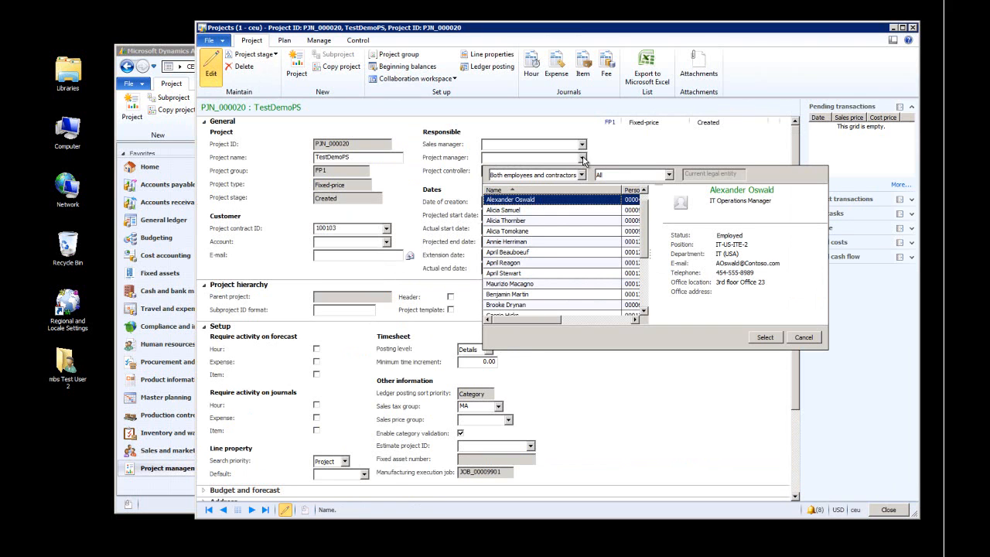
click(536, 236)
click(765, 337)
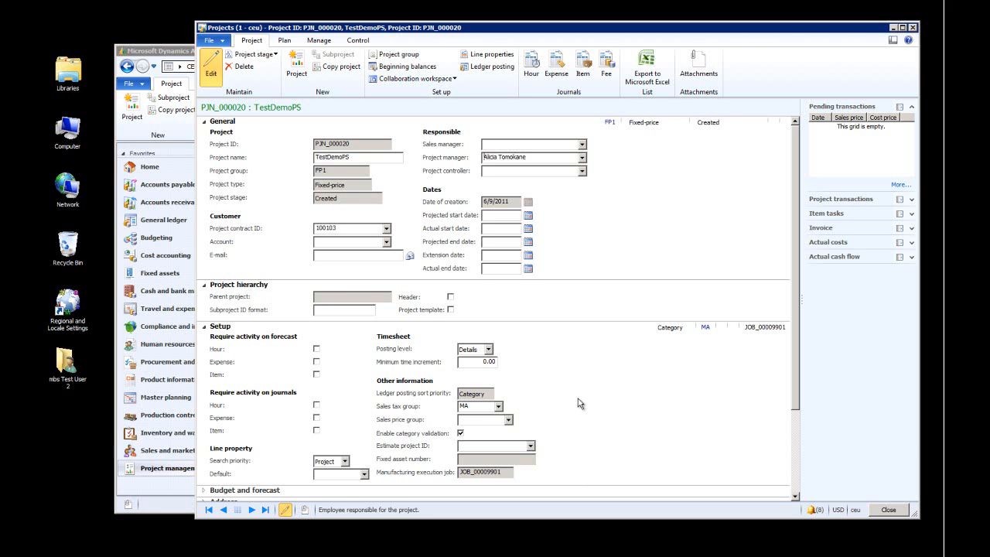
Enable Integrate to Microsoft Project Server for the TestDemoPS project and close its form
click(633, 410)
scroll(765, 389, down, 2)
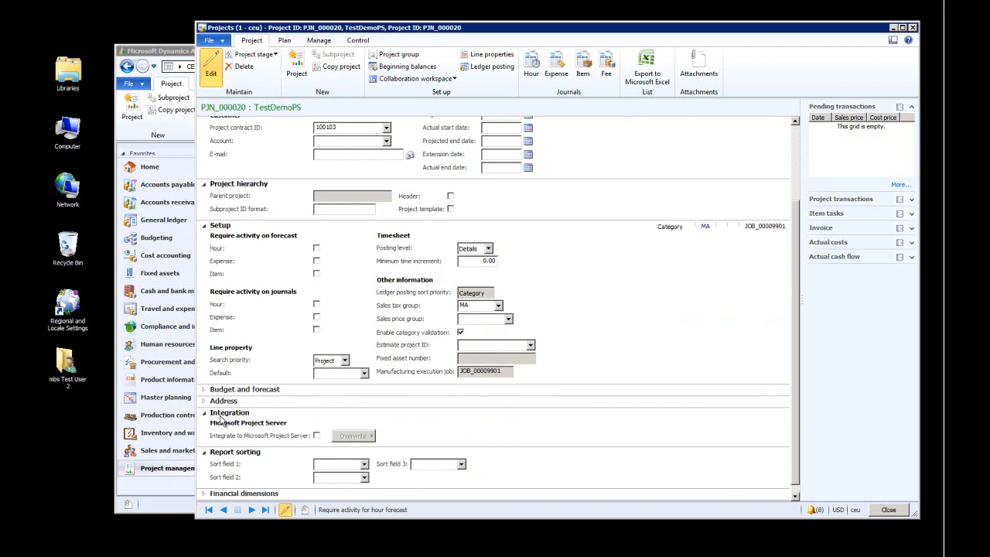
click(318, 435)
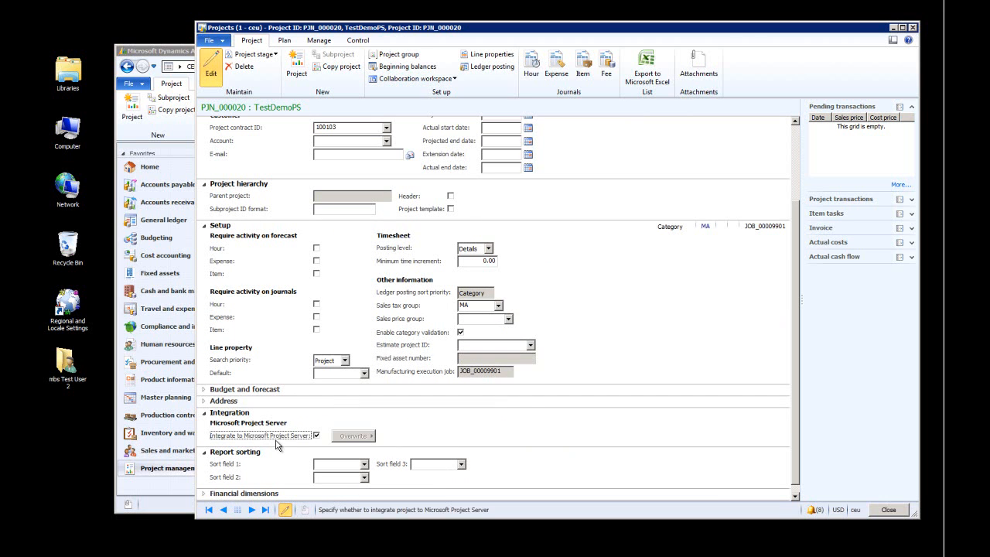
click(884, 510)
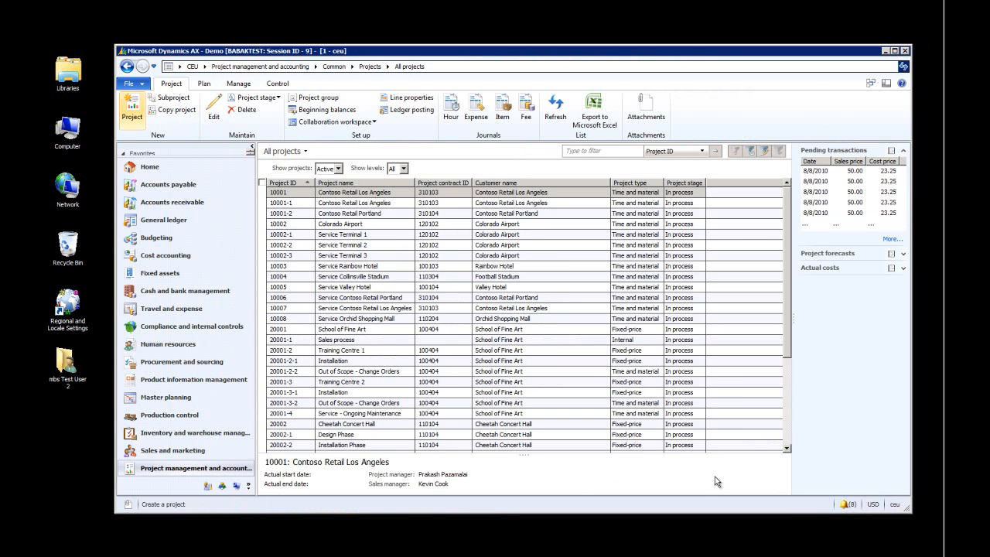
Open the Microsoft Project Server integration log from the System administration inquiries
click(205, 67)
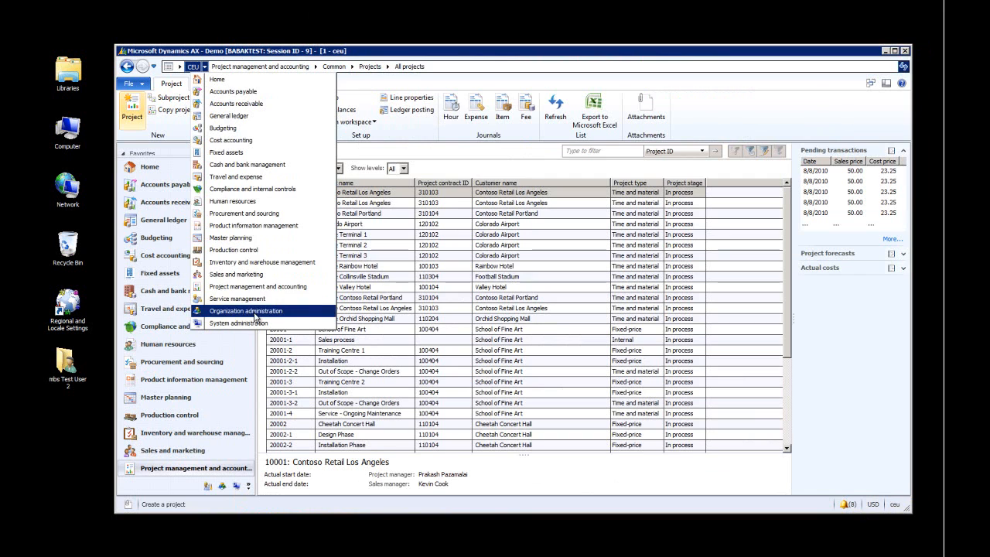
click(246, 310)
click(205, 67)
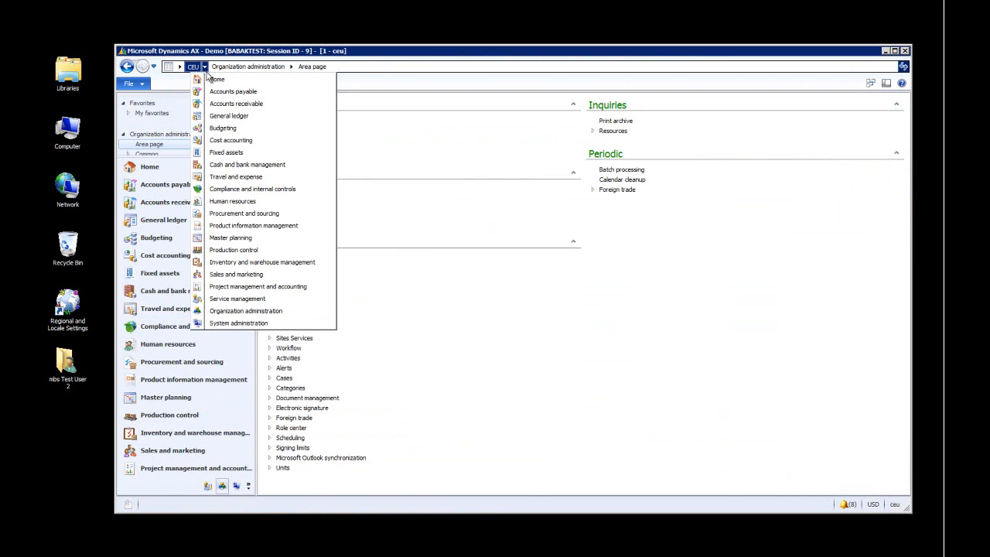
click(246, 322)
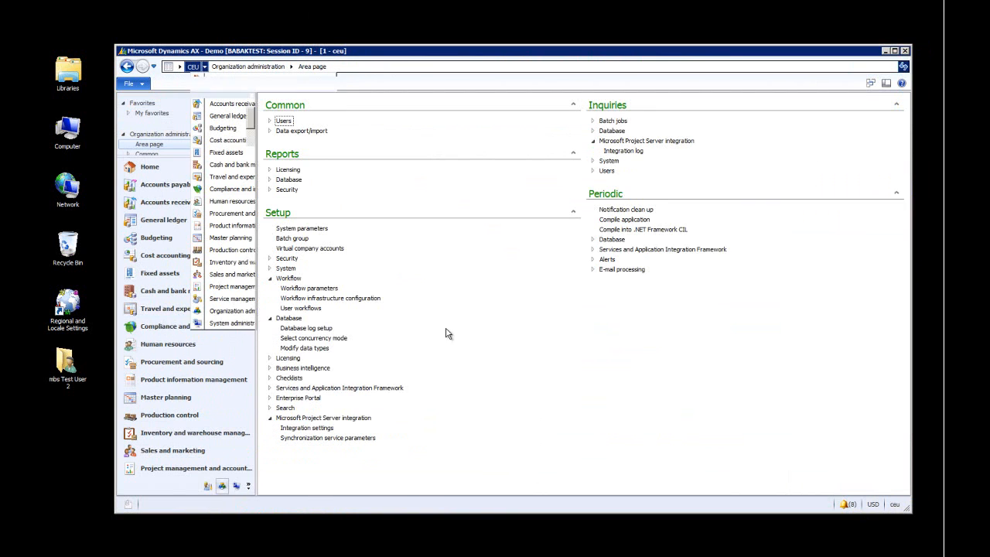
click(628, 152)
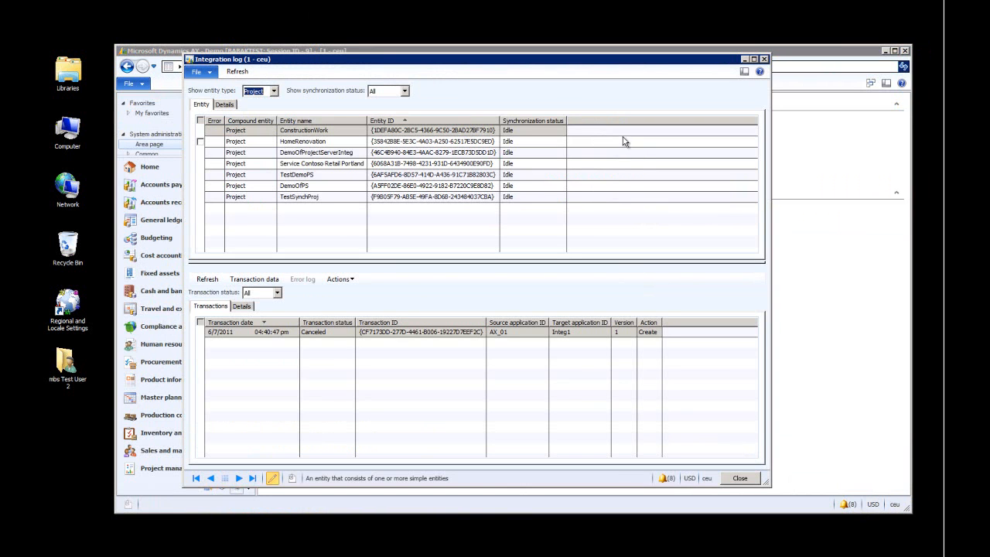
View the integration log entries for all entity types and limit the list to Project entities again
click(275, 93)
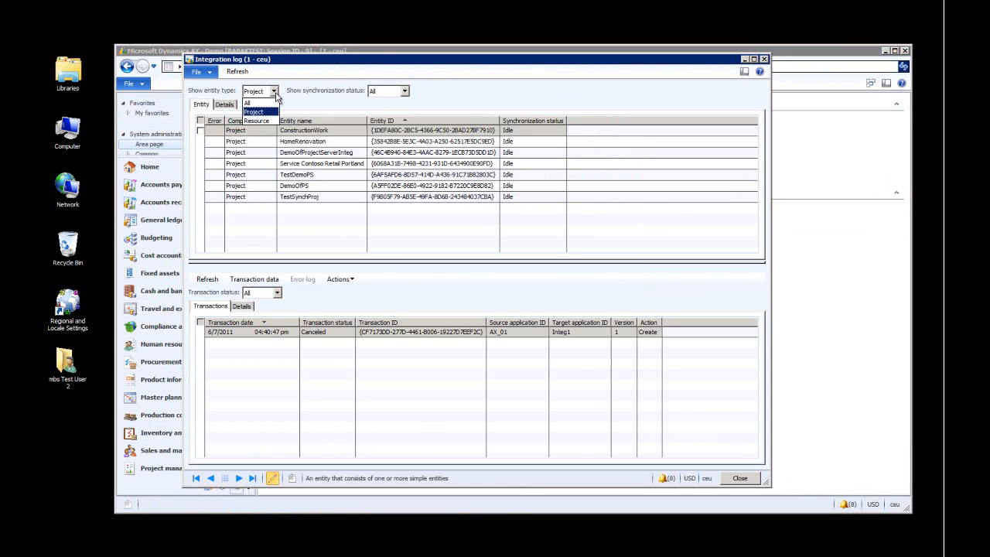
click(261, 102)
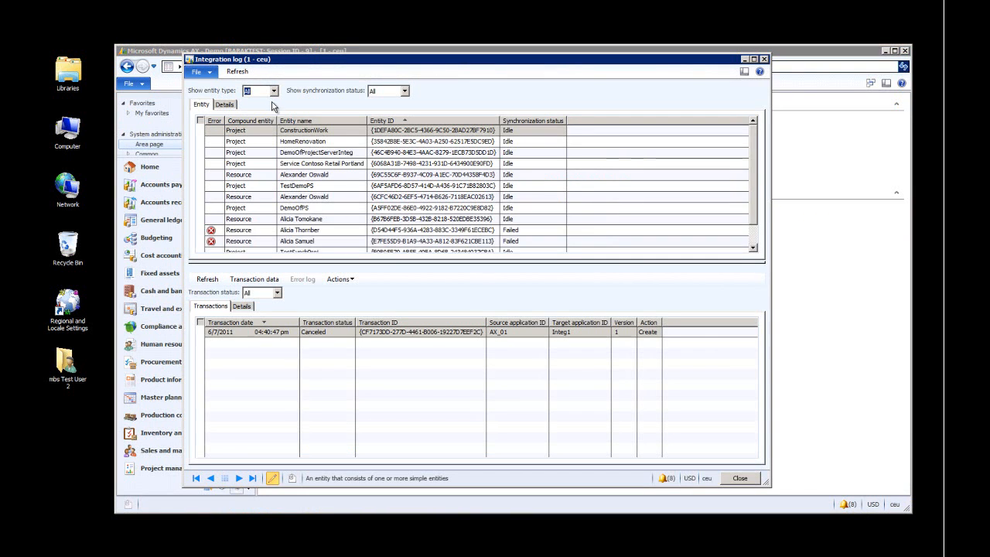
click(275, 92)
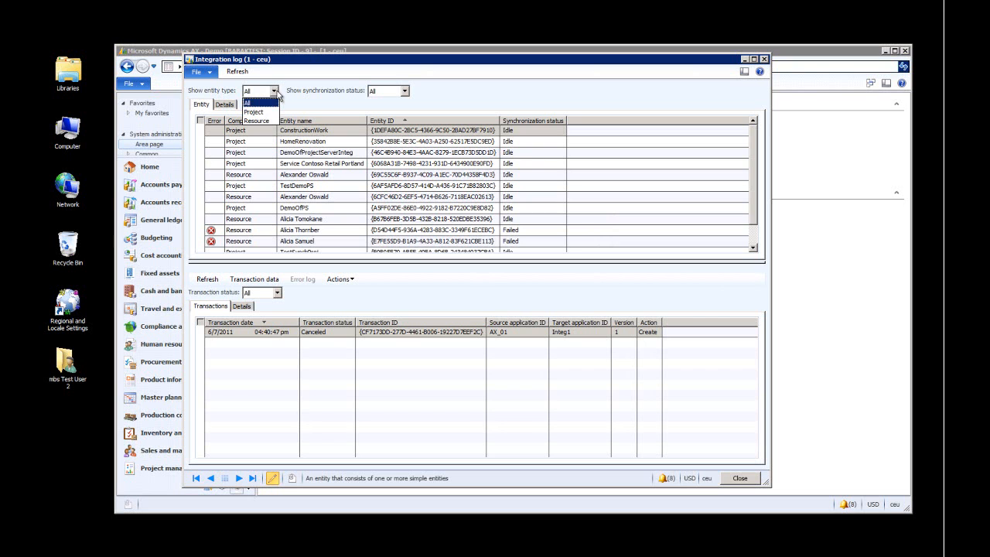
click(261, 112)
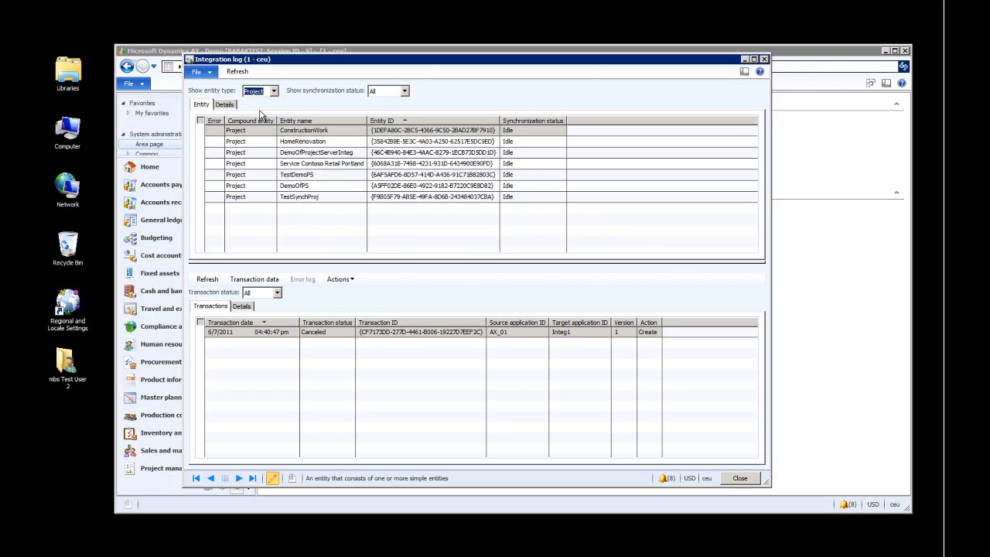
Check the transaction status of the TestDemoPS entity before and after refreshing the integration log, and close the log
click(334, 174)
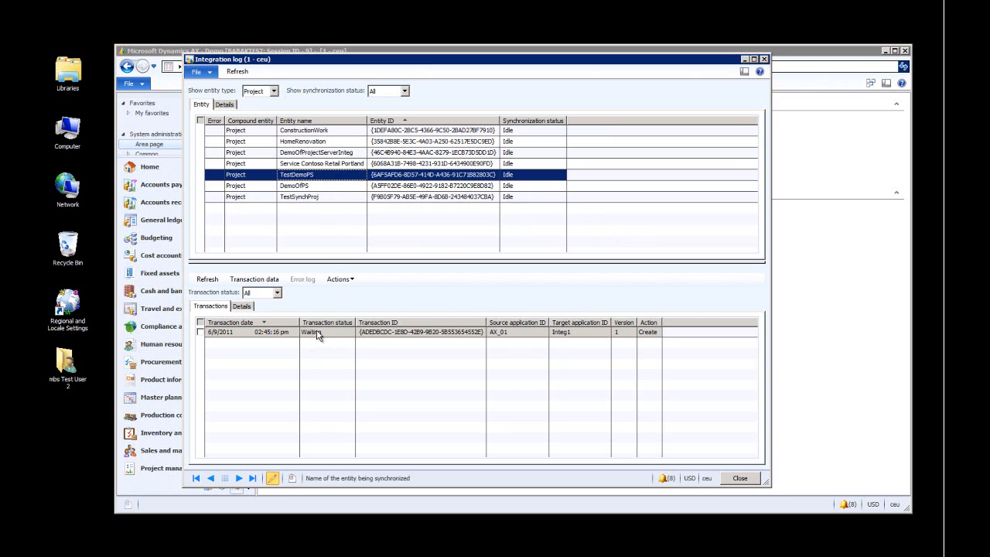
click(234, 71)
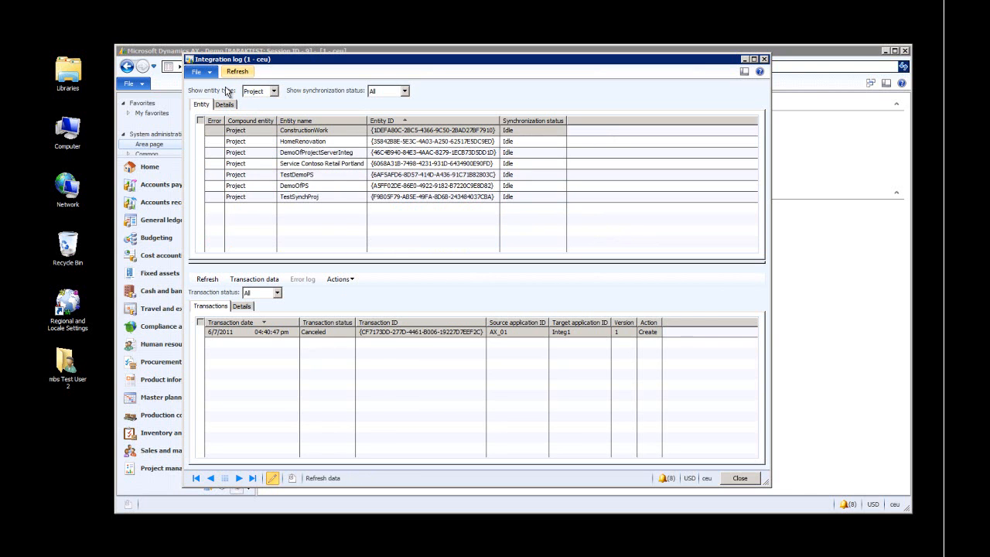
click(296, 176)
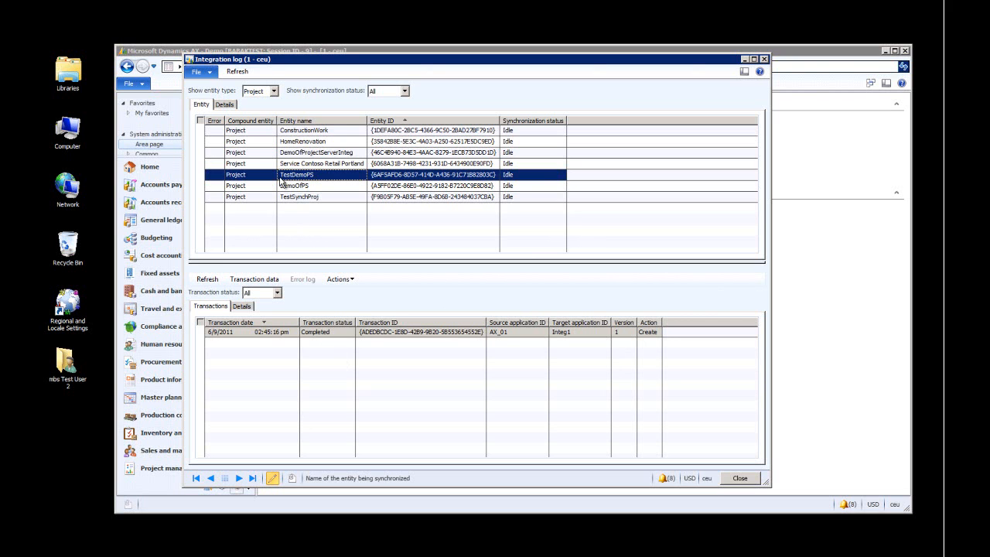
click(739, 478)
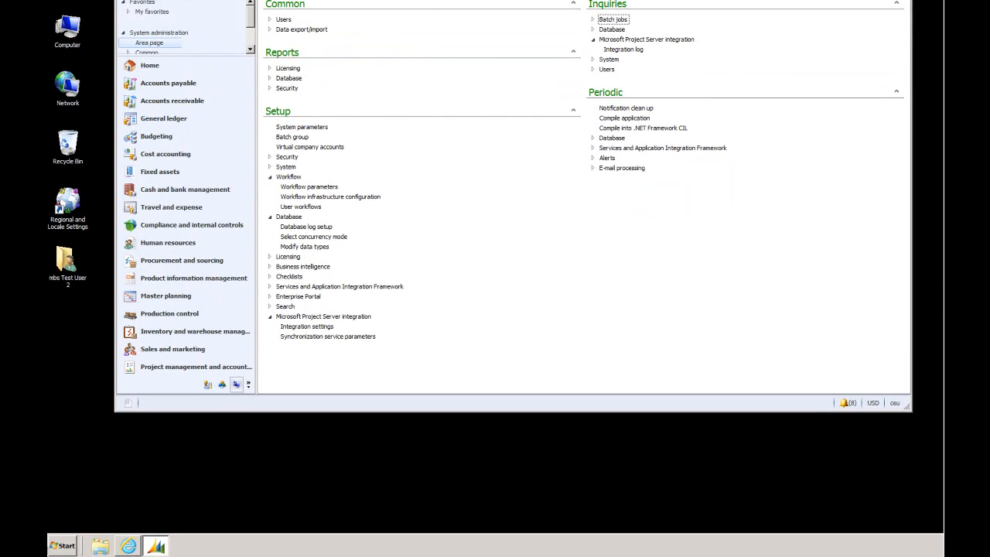
Switch to Project Web App in Internet Explorer, look for TestDemoPS in the Project Center, and open the Resource Center
click(128, 547)
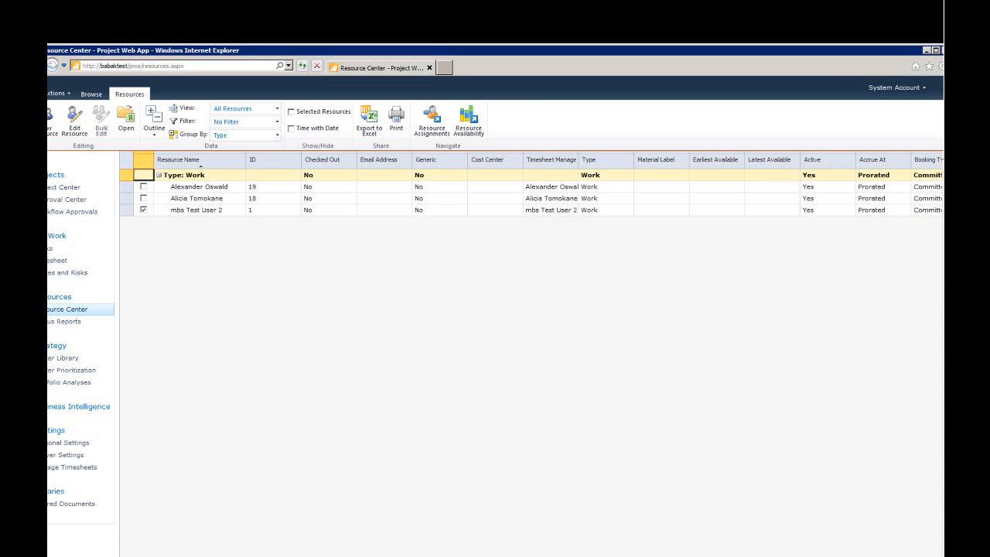
click(937, 50)
click(70, 128)
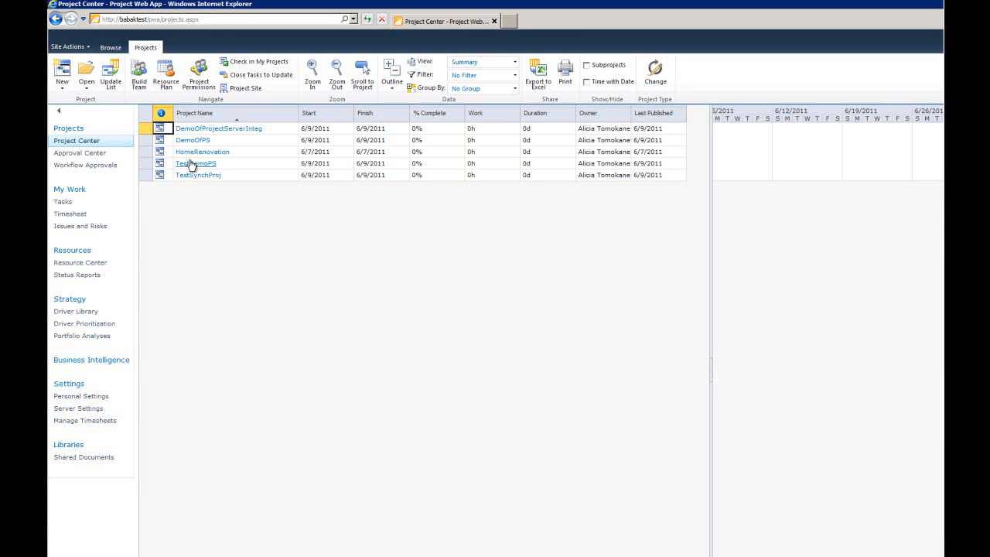
click(81, 254)
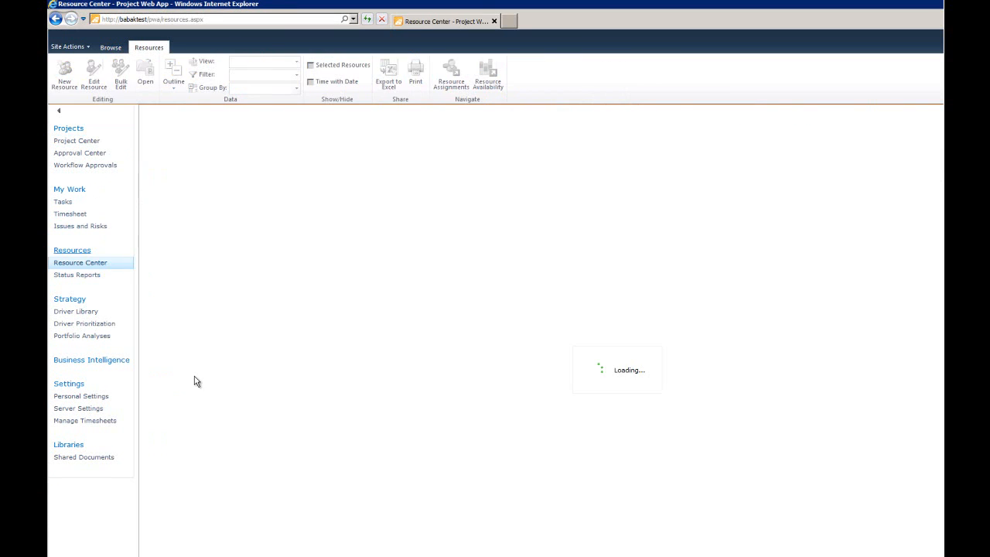